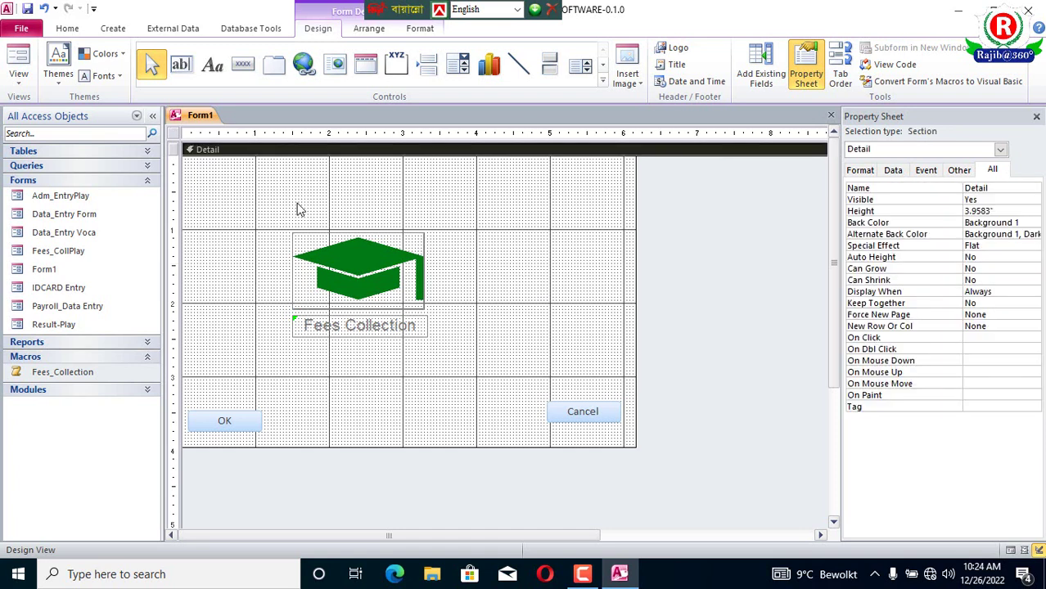
Preview the finished Form1 in Form View, then close the Fees_CollPlay form.
{"action": "right_click", "coordinate": [210, 119]}
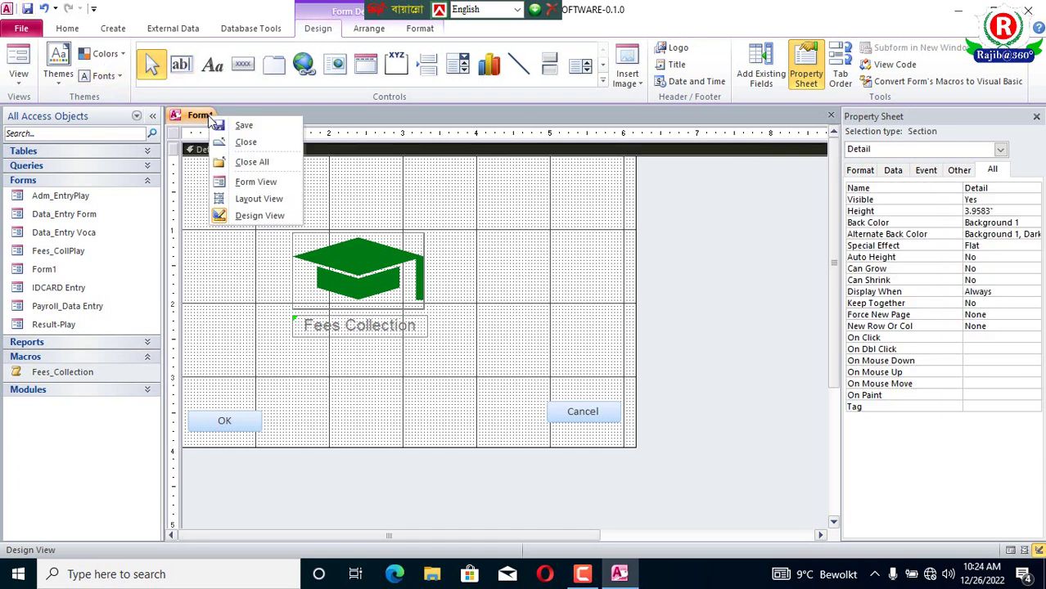
{"action": "left_click", "coordinate": [259, 182]}
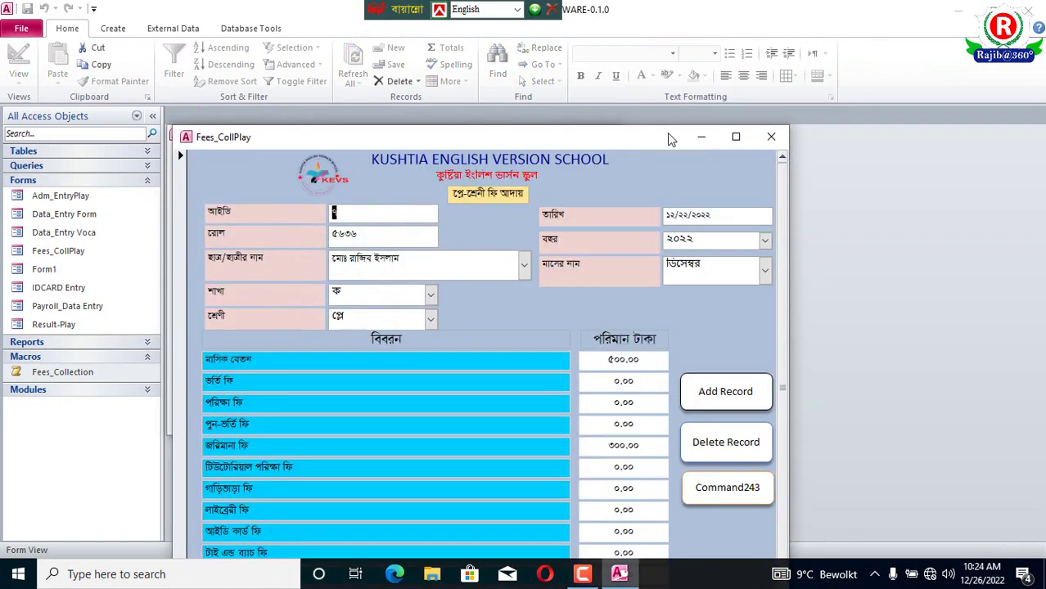
{"action": "left_click", "coordinate": [769, 136]}
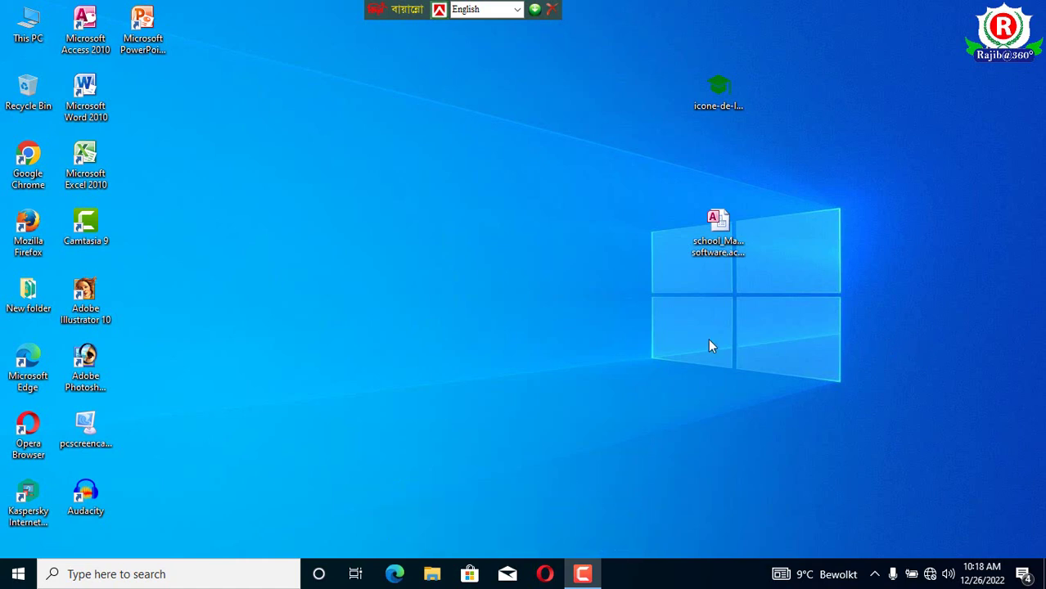
Open the school software database from the desktop and create a new blank macro.
{"action": "double_click", "coordinate": [720, 233]}
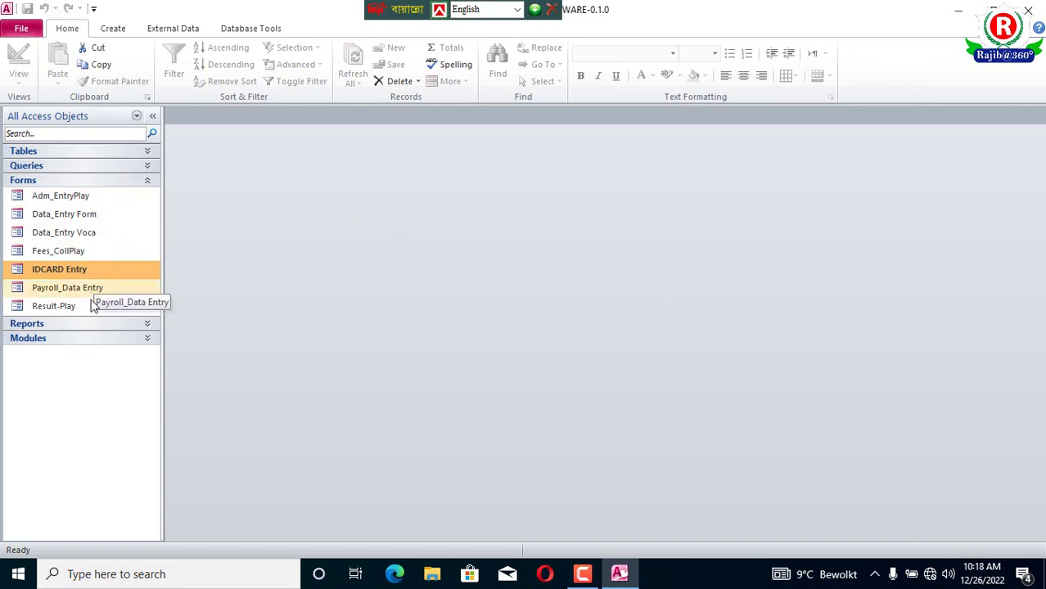
{"action": "left_click", "coordinate": [67, 250]}
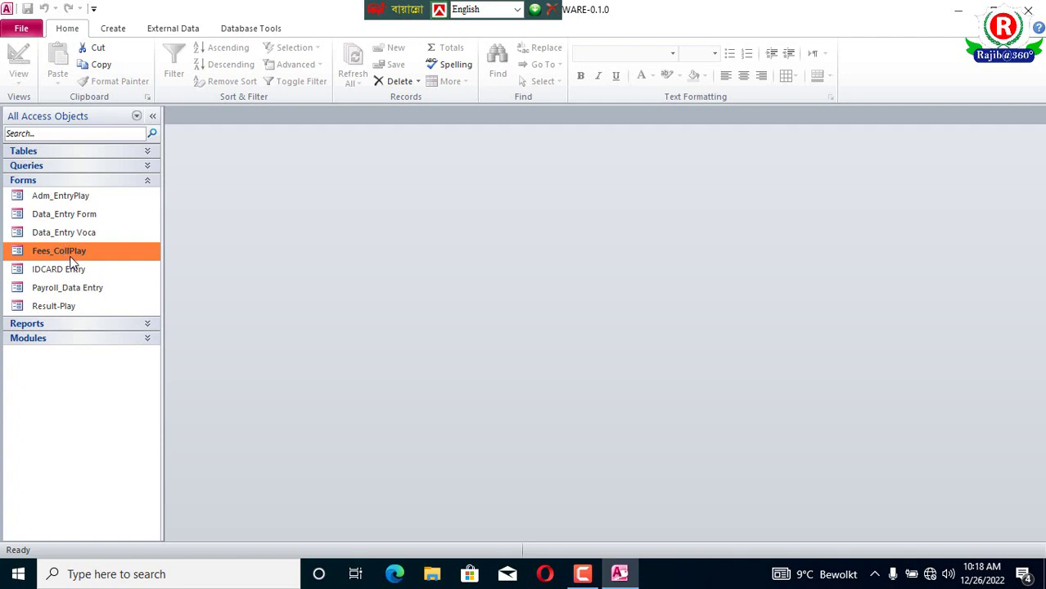
{"action": "left_click", "coordinate": [114, 29]}
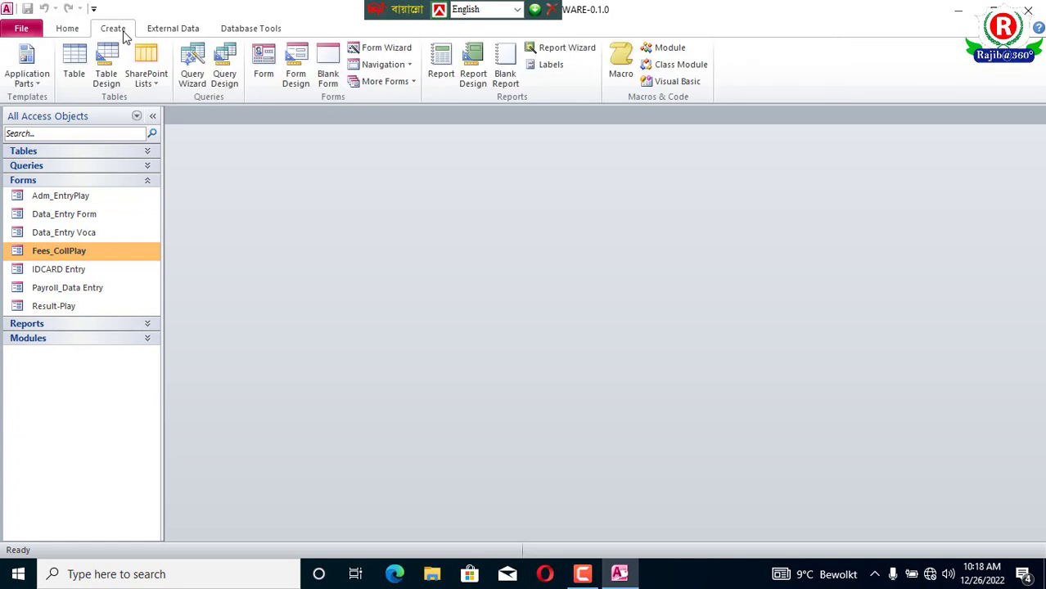
{"action": "left_click", "coordinate": [624, 68]}
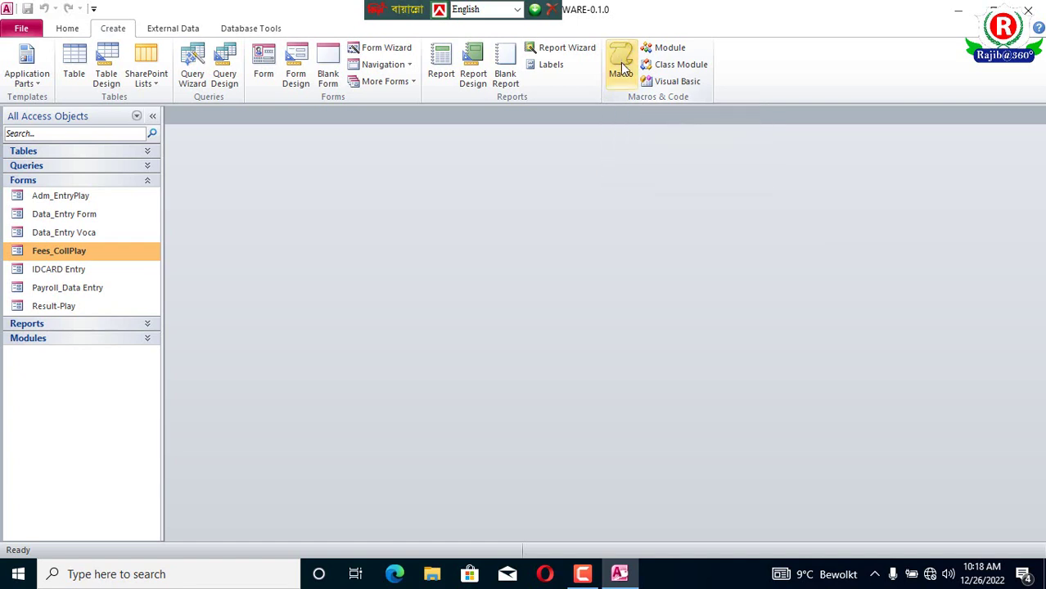
{"action": "left_click", "coordinate": [622, 69]}
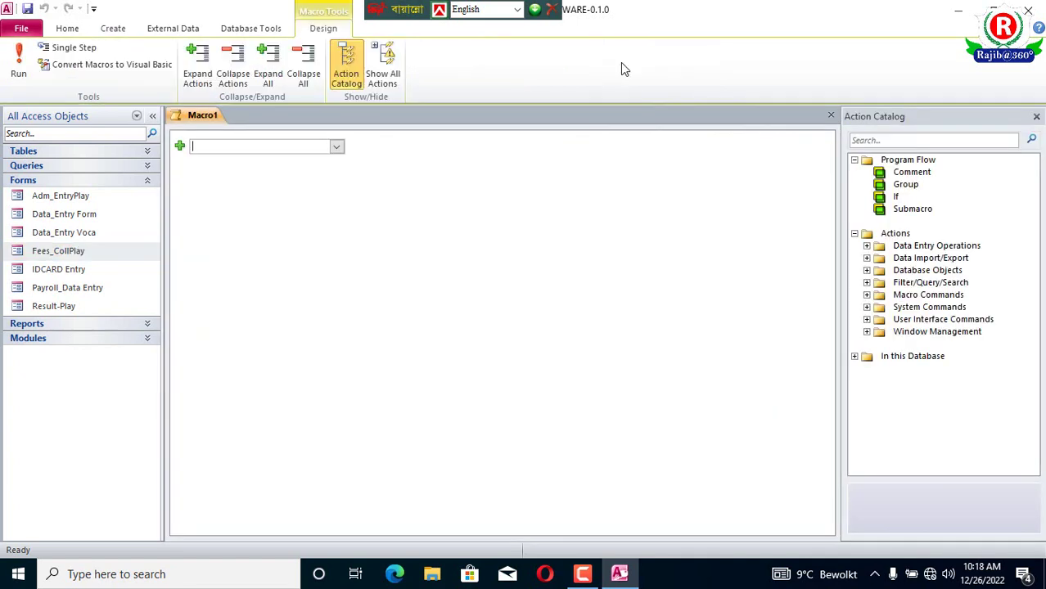
Add an OpenForm action to the macro with Fees_CollPlay as its form name.
{"action": "left_click", "coordinate": [337, 148]}
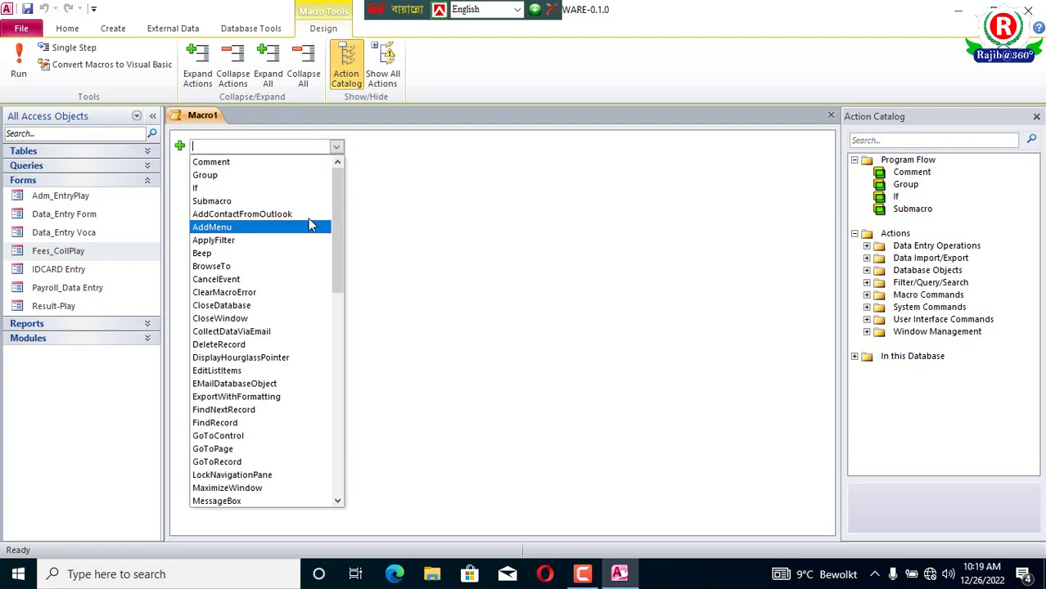
{"action": "left_click_drag", "start_coordinate": [331, 182], "coordinate": [335, 256]}
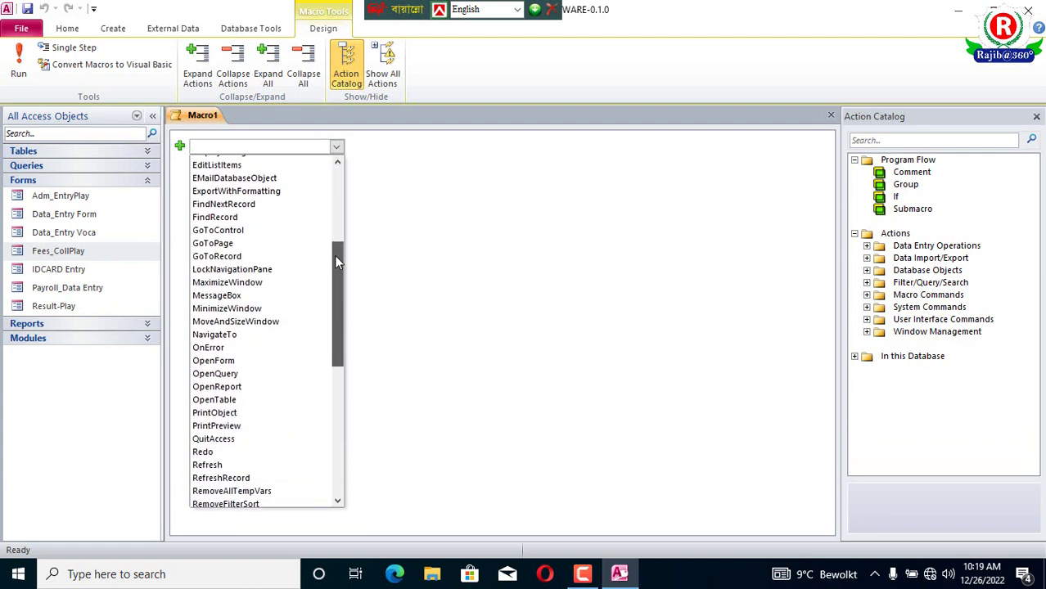
{"action": "left_click", "coordinate": [232, 363]}
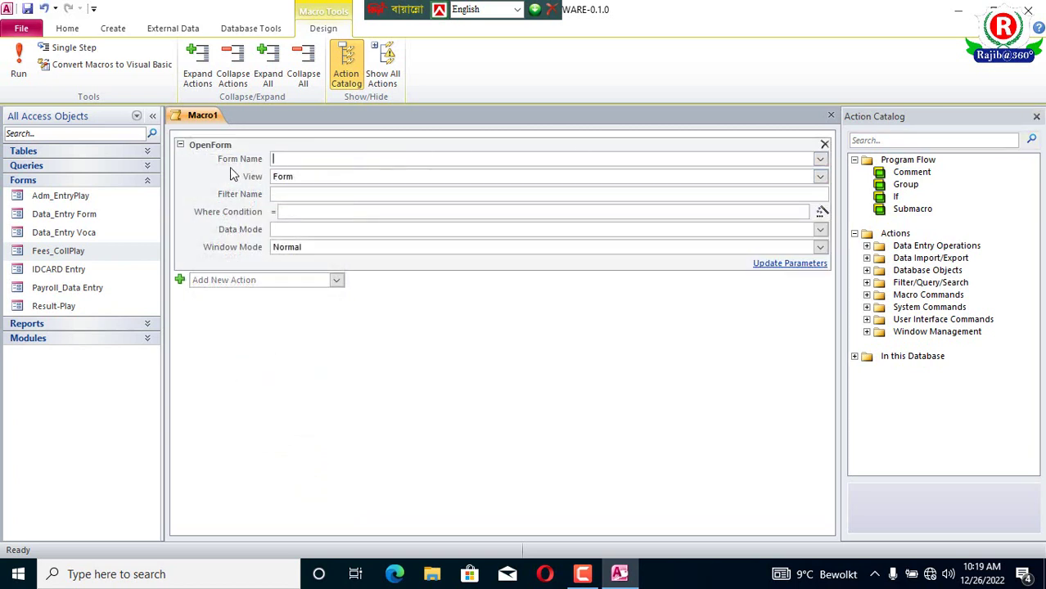
{"action": "left_click", "coordinate": [821, 160]}
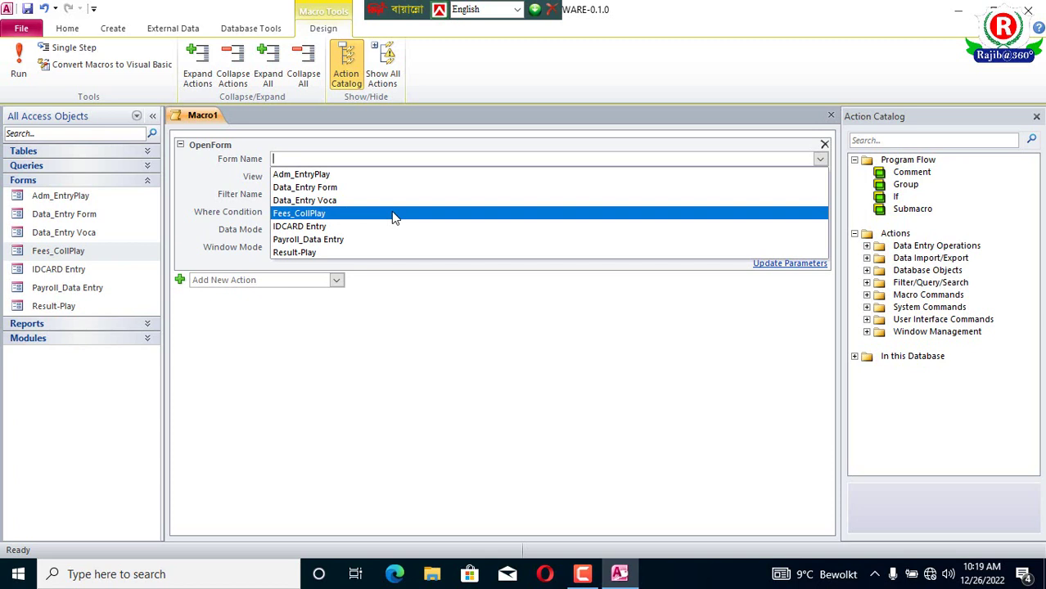
{"action": "left_click", "coordinate": [392, 215]}
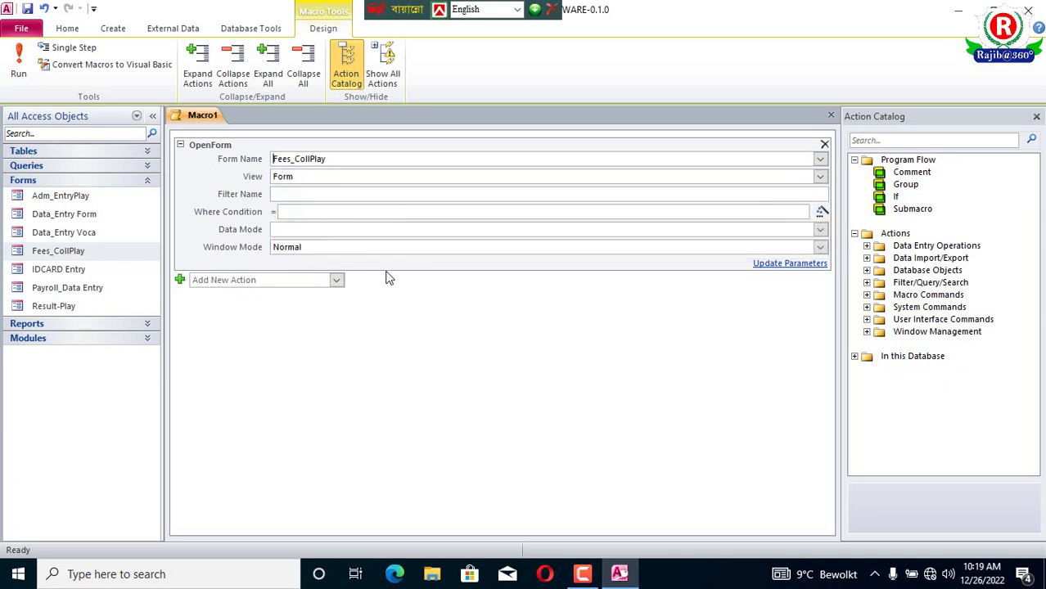
Save the macro under the name Fees_Collection and close it.
{"action": "right_click", "coordinate": [202, 121]}
{"action": "left_click", "coordinate": [246, 127]}
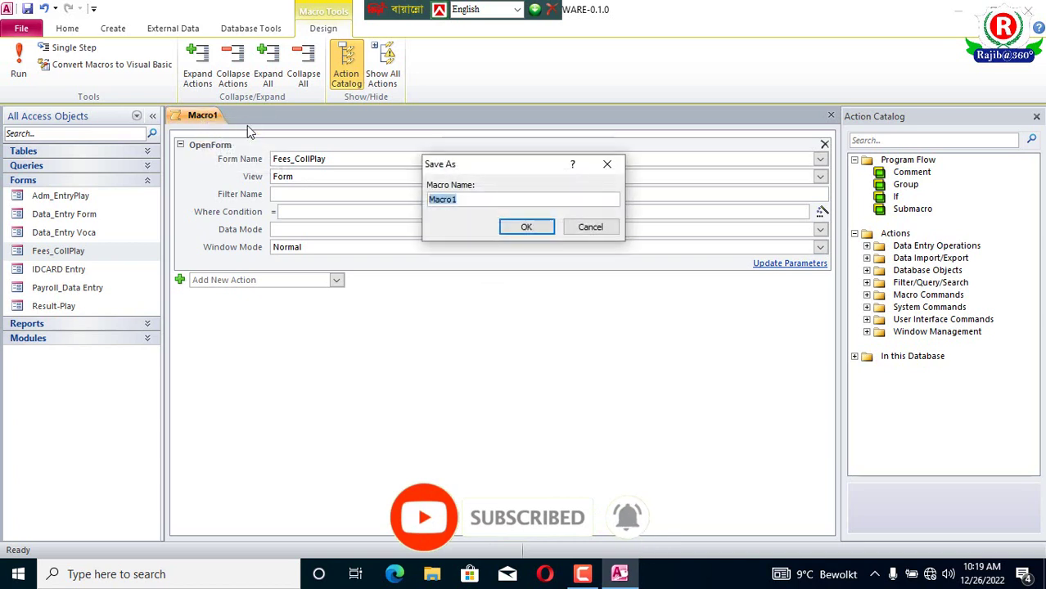
{"action": "left_click", "coordinate": [481, 198]}
{"action": "key", "text": "BackSpace"}
{"action": "key", "text": "BackSpace"}
{"action": "key", "text": "BackSpace"}
{"action": "key", "text": "BackSpace"}
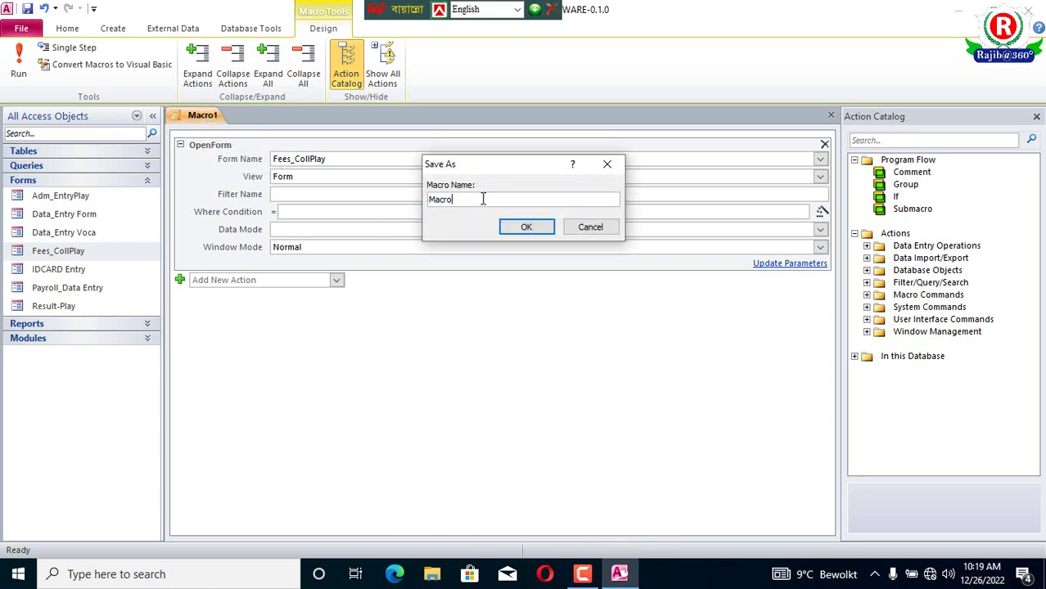
{"action": "key", "text": "BackSpace"}
{"action": "key", "text": "BackSpace"}
{"action": "type", "text": "Fees_Collection"}
{"action": "left_click", "coordinate": [527, 228]}
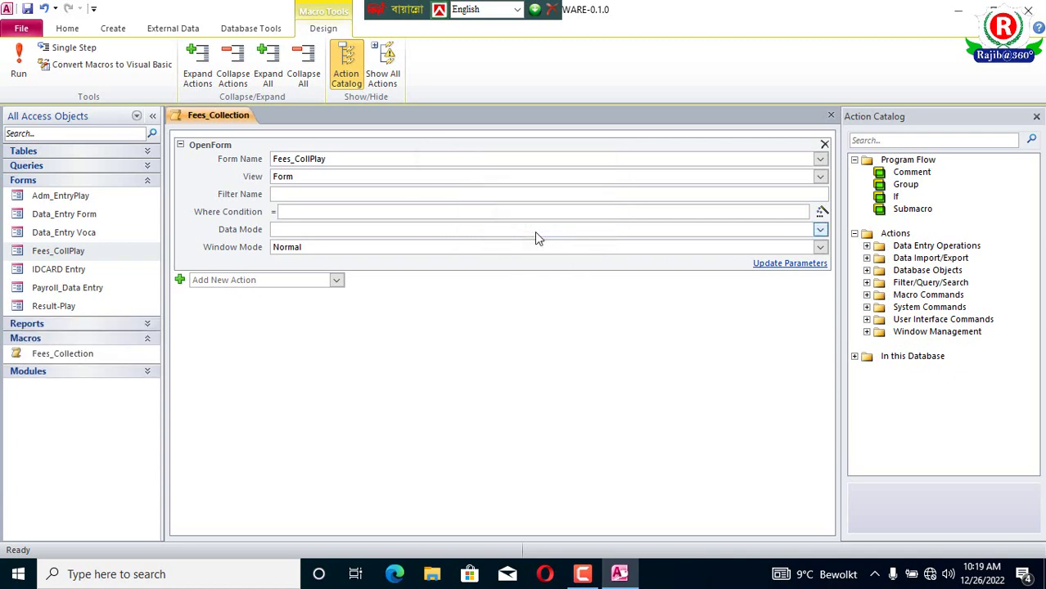
{"action": "left_click", "coordinate": [830, 117]}
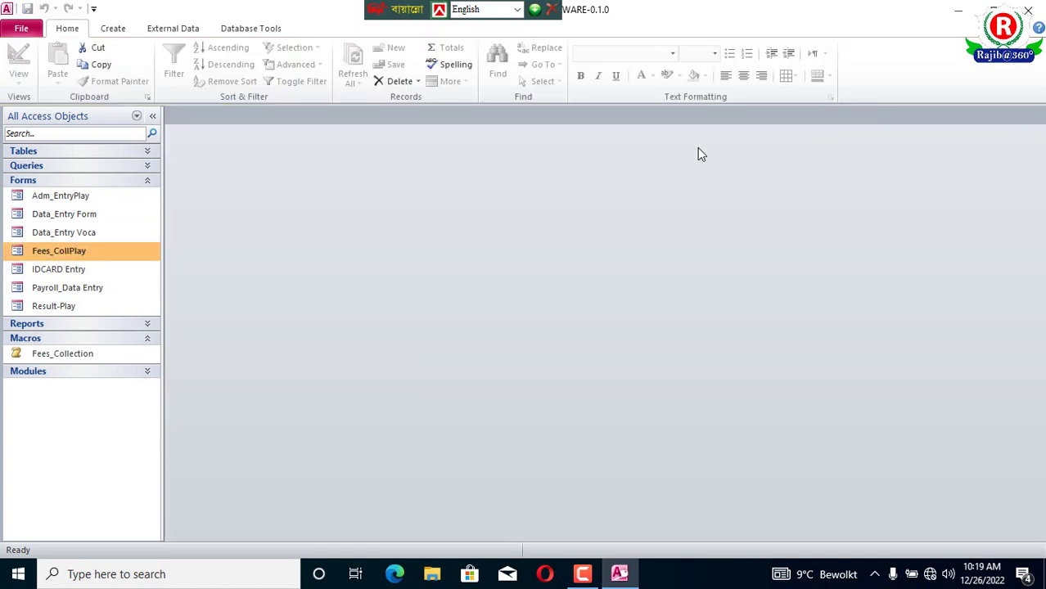
Create a new Modal Dialog form.
{"action": "left_click", "coordinate": [115, 29]}
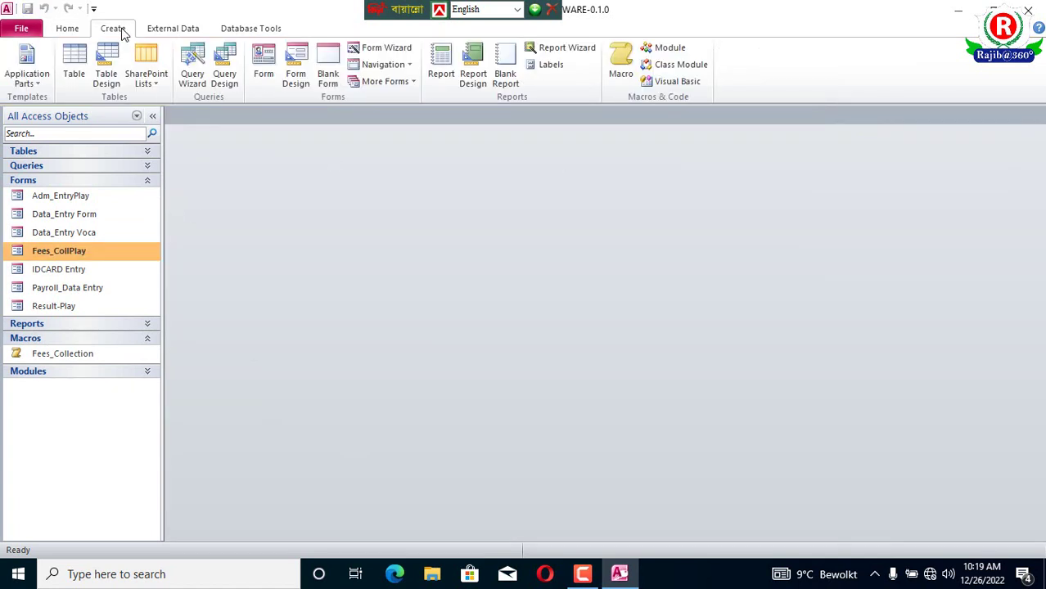
{"action": "left_click", "coordinate": [396, 85]}
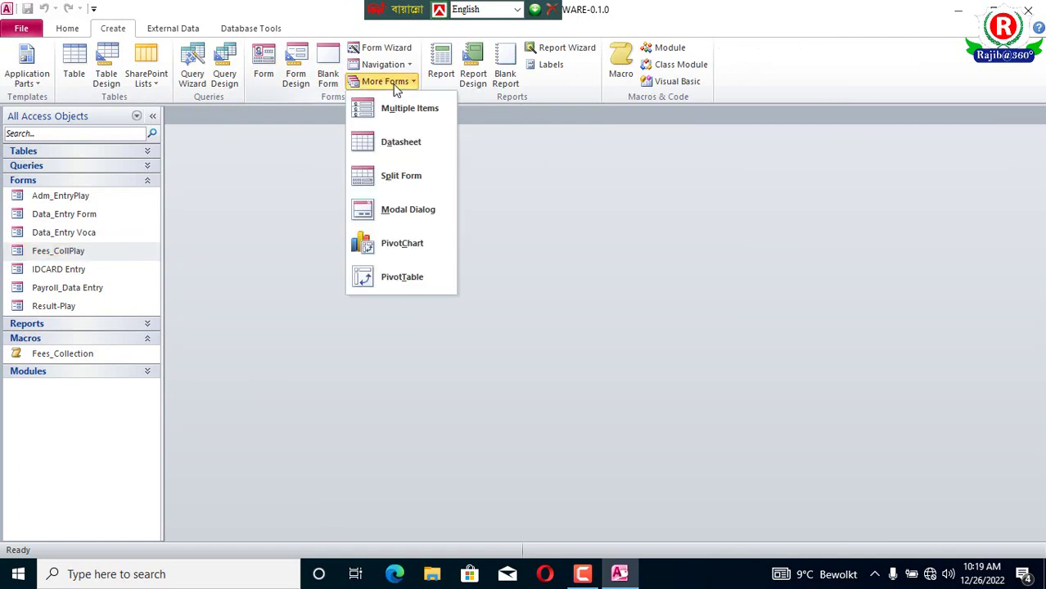
{"action": "left_click", "coordinate": [415, 215]}
{"action": "scroll", "coordinate": [452, 377], "scroll_direction": "down", "scroll_amount": 5}
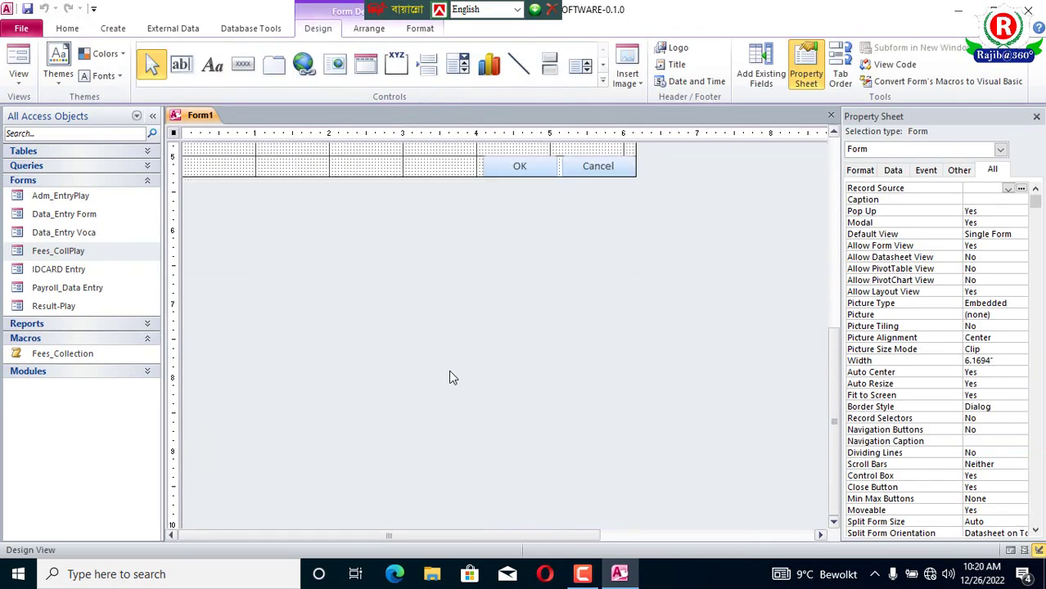
{"action": "scroll", "coordinate": [451, 377], "scroll_direction": "up", "scroll_amount": 5}
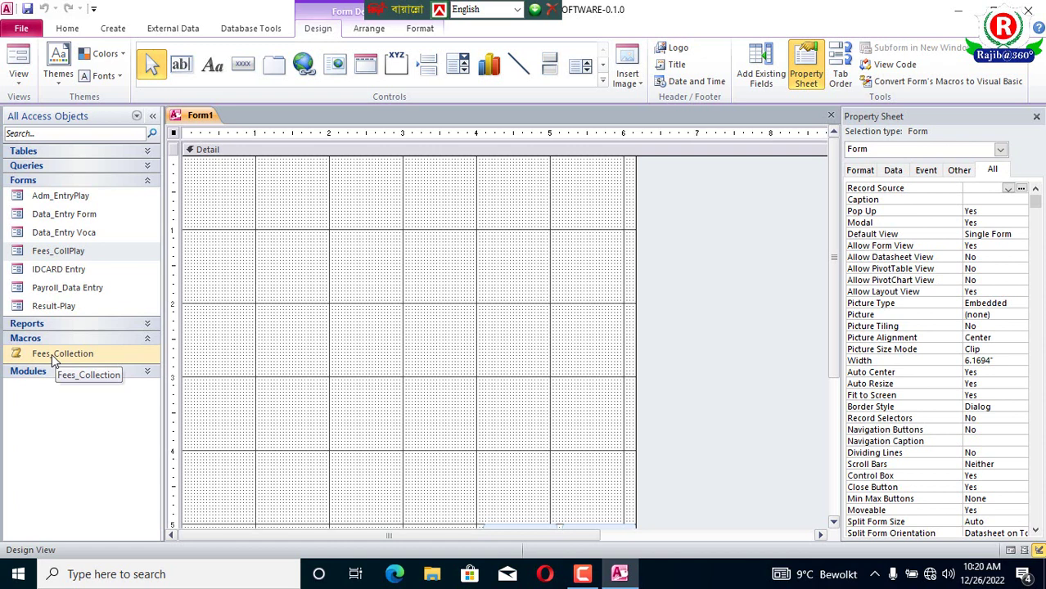
Place the Fees_Collection macro on the form as a command button and enlarge it to about 1.58 by 0.75 inches.
{"action": "left_click_drag", "start_coordinate": [58, 358], "coordinate": [337, 329]}
{"action": "left_click", "coordinate": [502, 340]}
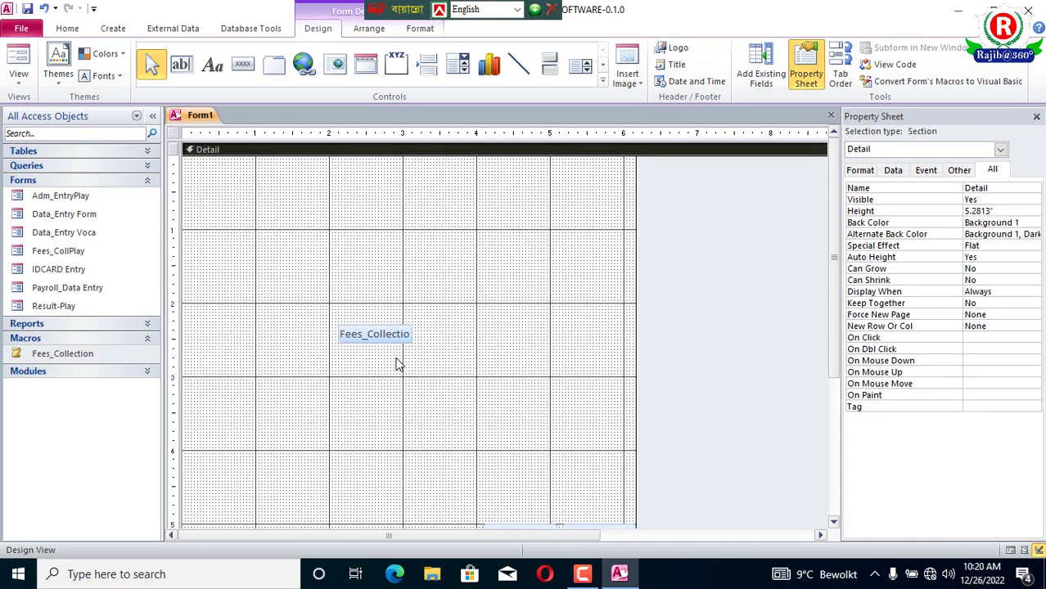
{"action": "left_click", "coordinate": [398, 340]}
{"action": "left_click_drag", "start_coordinate": [413, 344], "coordinate": [308, 352]}
{"action": "left_click", "coordinate": [451, 362]}
{"action": "left_click", "coordinate": [427, 344]}
{"action": "left_click", "coordinate": [365, 335]}
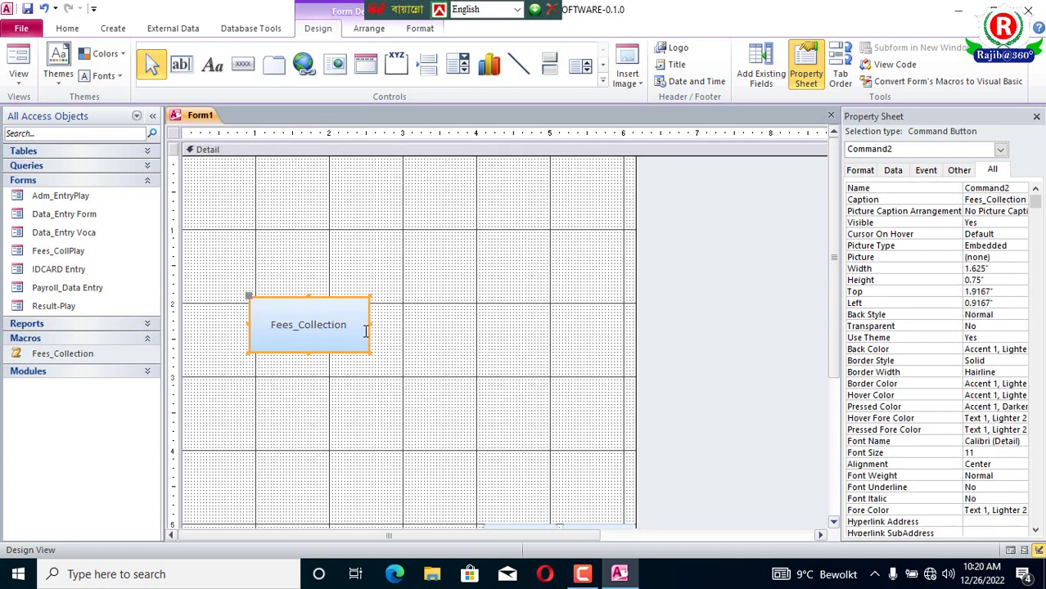
{"action": "left_click_drag", "start_coordinate": [369, 323], "coordinate": [364, 321]}
{"action": "left_click", "coordinate": [466, 331]}
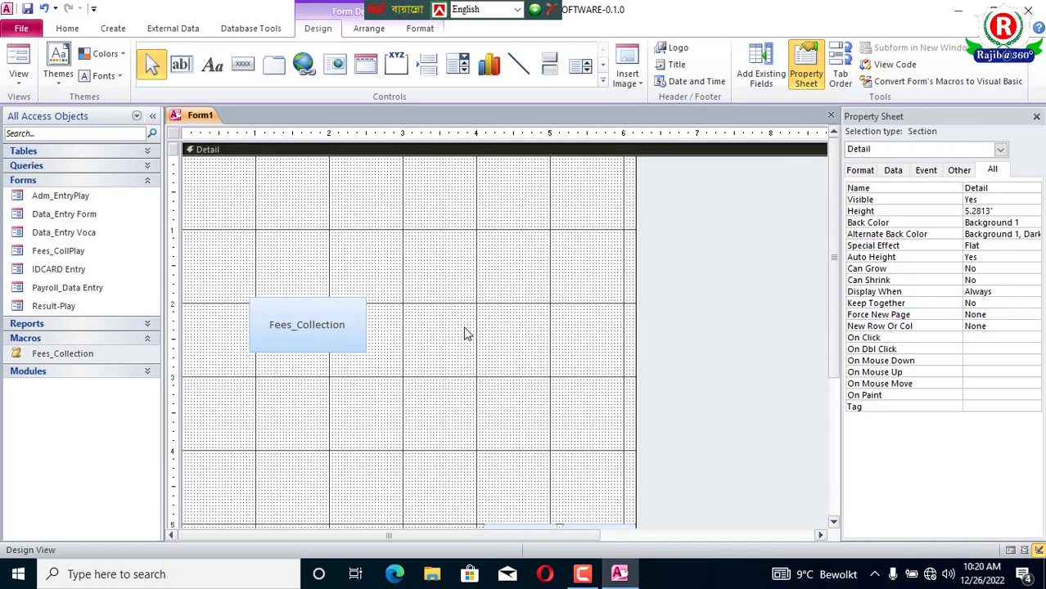
{"action": "left_click", "coordinate": [344, 344]}
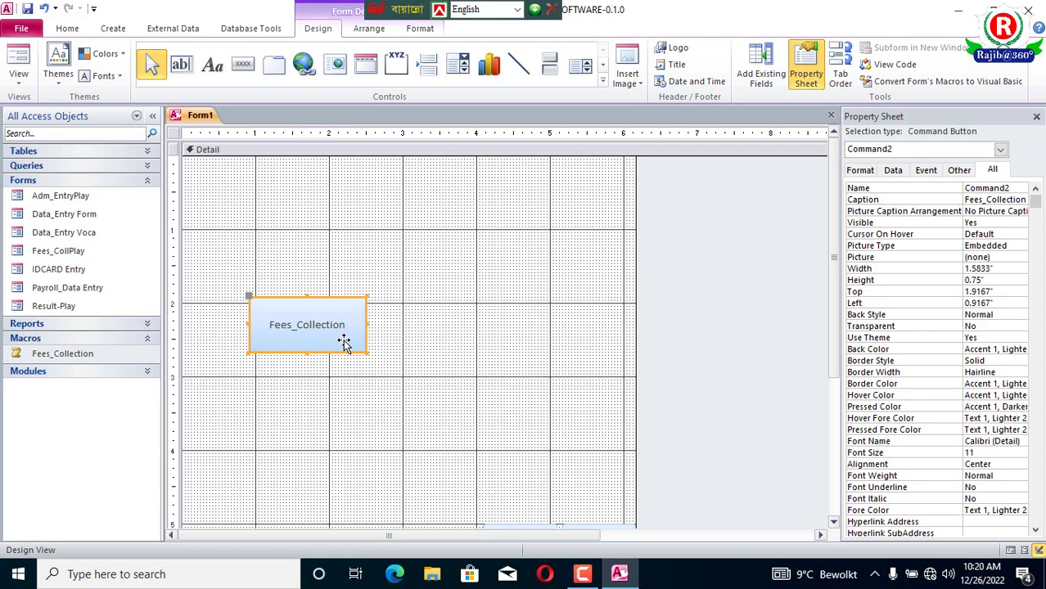
{"action": "left_click", "coordinate": [532, 350]}
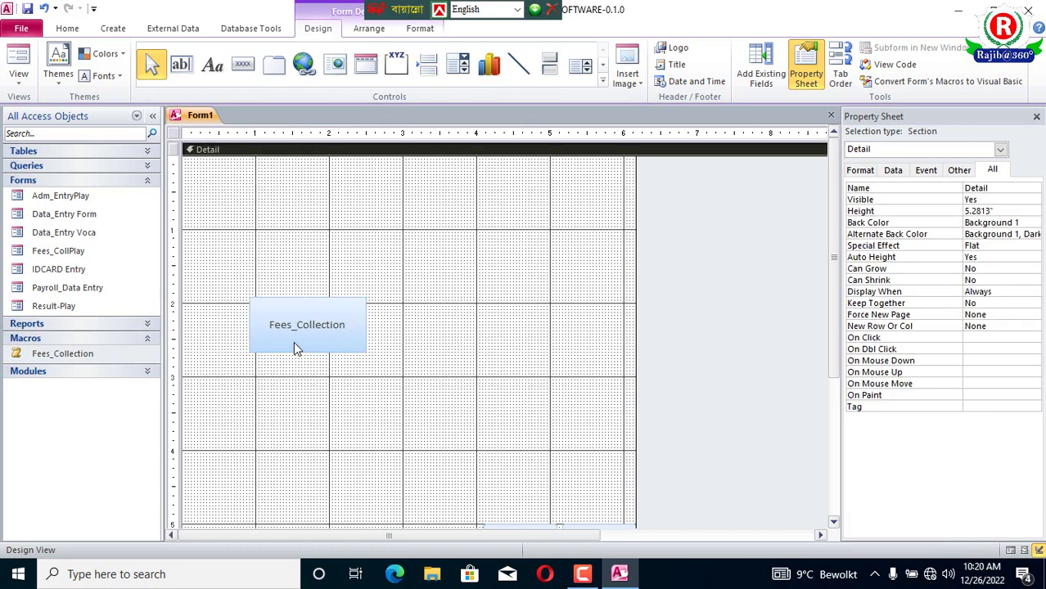
Set the shape fill of the Fees_Collection button to Transparent.
{"action": "left_click", "coordinate": [296, 348]}
{"action": "left_click", "coordinate": [420, 29]}
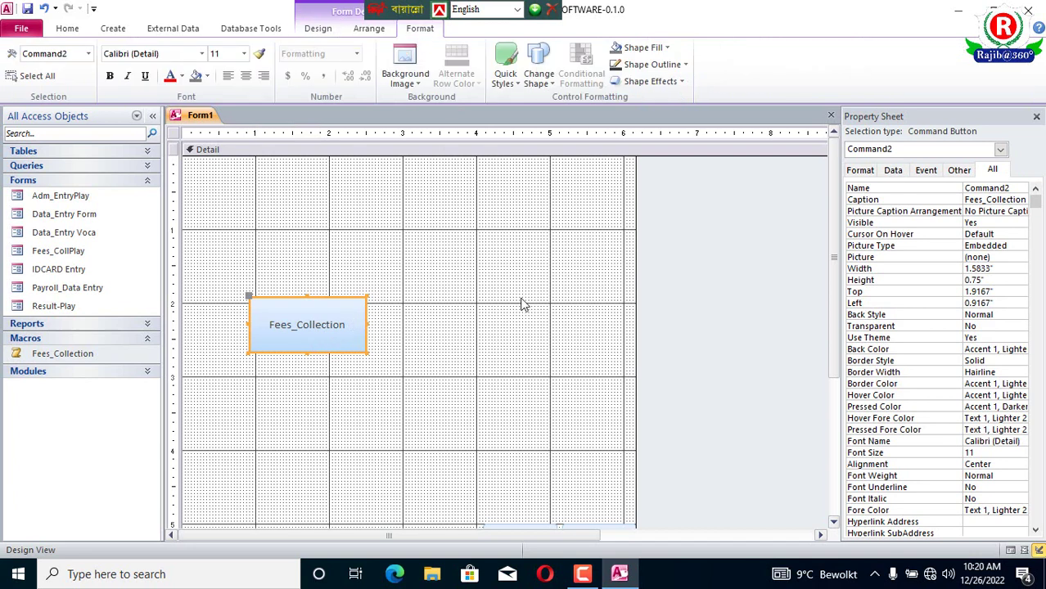
{"action": "left_click", "coordinate": [651, 49]}
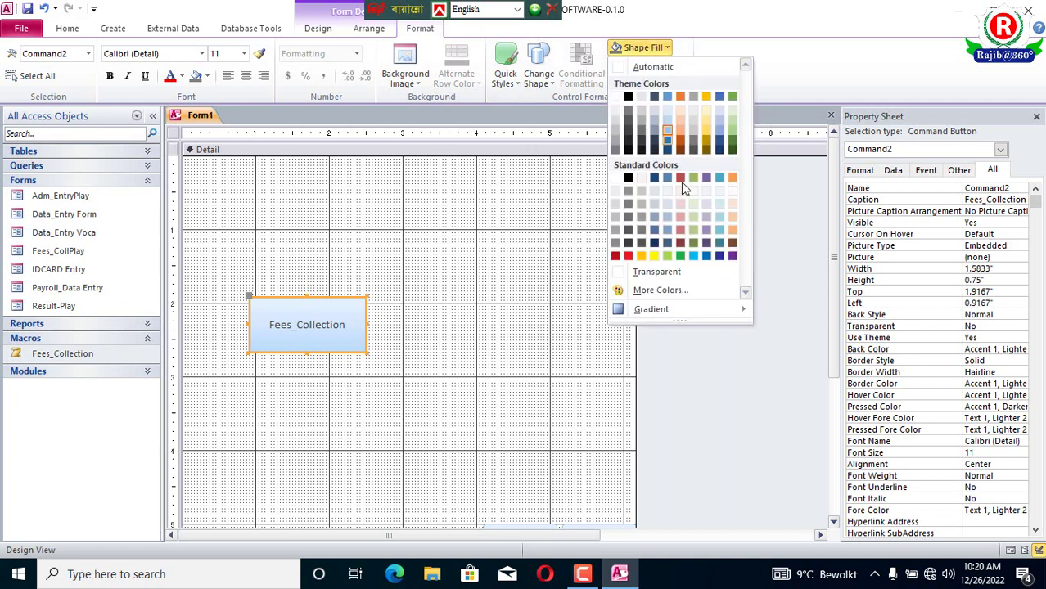
{"action": "left_click", "coordinate": [669, 275]}
{"action": "left_click", "coordinate": [420, 233]}
Move the transparent button up and right to about 1.5 inches left and 1.375 inches top, sized about 1.46 by 0.71 inches.
{"action": "left_click_drag", "start_coordinate": [354, 329], "coordinate": [398, 306]}
{"action": "left_click", "coordinate": [455, 320]}
{"action": "left_click", "coordinate": [388, 297]}
{"action": "left_click", "coordinate": [463, 316]}
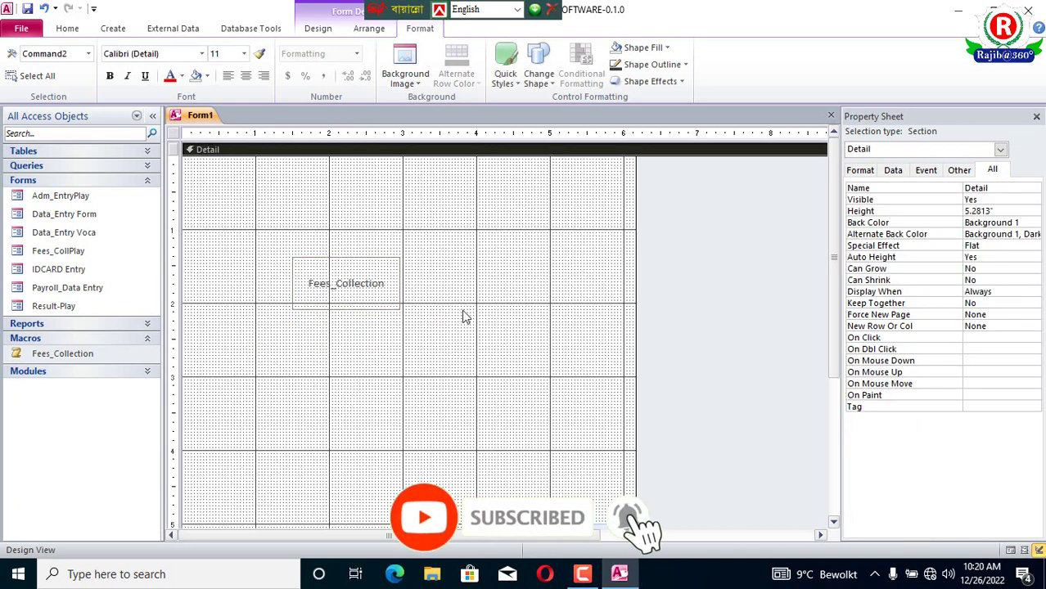
Delete the entire caption text from the transparent command button.
{"action": "left_click", "coordinate": [388, 290]}
{"action": "left_click", "coordinate": [388, 287]}
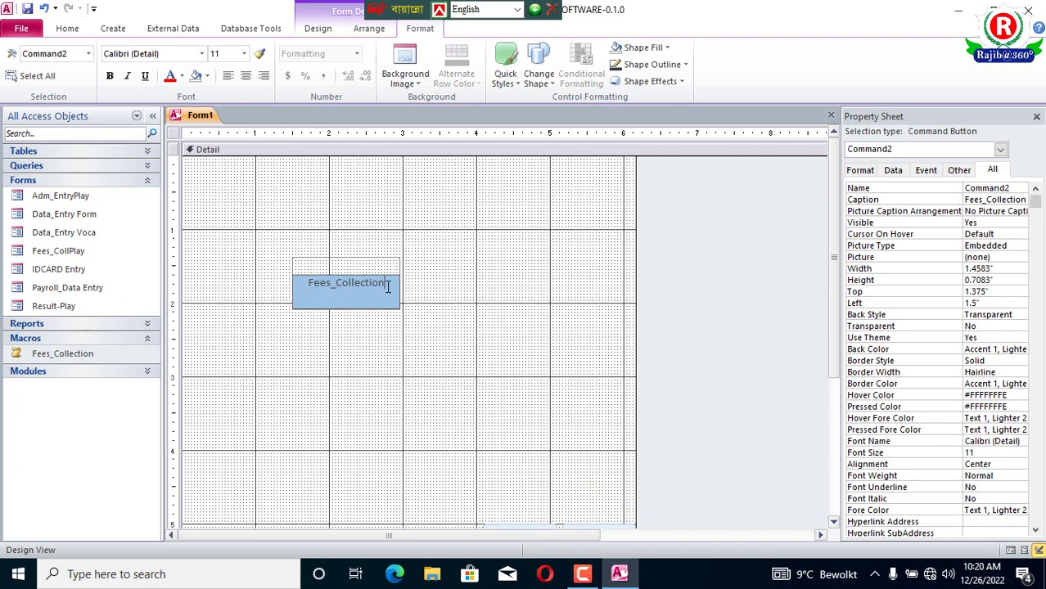
{"action": "key", "text": "BackSpace"}
{"action": "key", "text": "BackSpace"}
{"action": "key", "text": "BackSpace"}
{"action": "key", "text": "BackSpace"}
{"action": "key", "text": "BackSpace"}
{"action": "key", "text": "BackSpace"}
{"action": "key", "text": "BackSpace"}
{"action": "key", "text": "BackSpace"}
{"action": "key", "text": "BackSpace"}
{"action": "key", "text": "BackSpace"}
{"action": "key", "text": "BackSpace"}
{"action": "key", "text": "BackSpace"}
{"action": "key", "text": "BackSpace"}
{"action": "key", "text": "BackSpace"}
{"action": "key", "text": "BackSpace"}
{"action": "left_click", "coordinate": [396, 326]}
{"action": "left_click", "coordinate": [329, 283]}
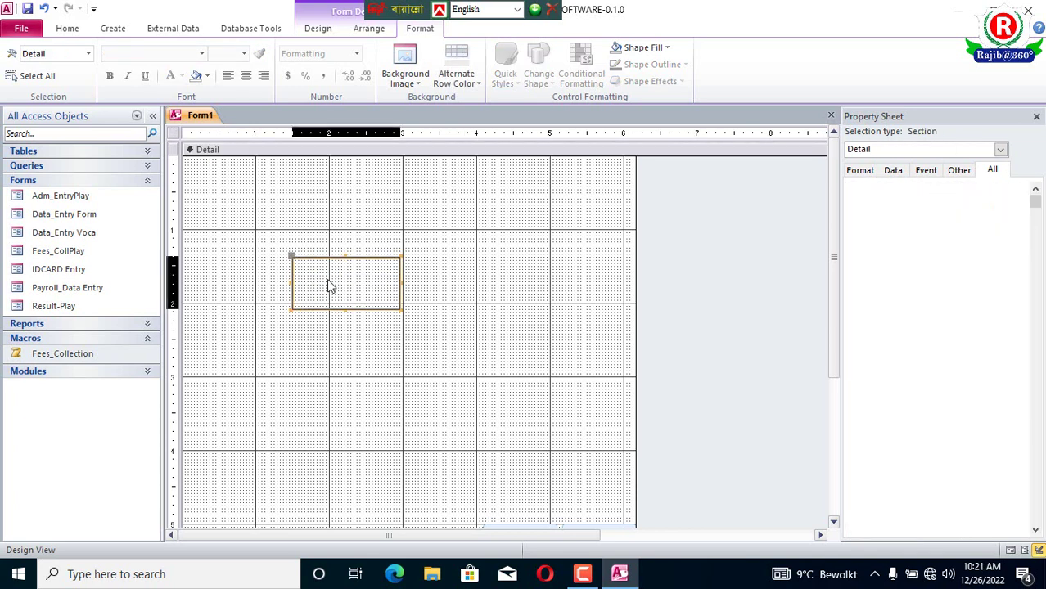
{"action": "left_click", "coordinate": [449, 281]}
Insert the Desktop file icone-de-l-education-vert~1.ico in an image control about 1.5 by 1.08 inches, up and right of the transparent button.
{"action": "left_click", "coordinate": [362, 274]}
{"action": "left_click", "coordinate": [317, 28]}
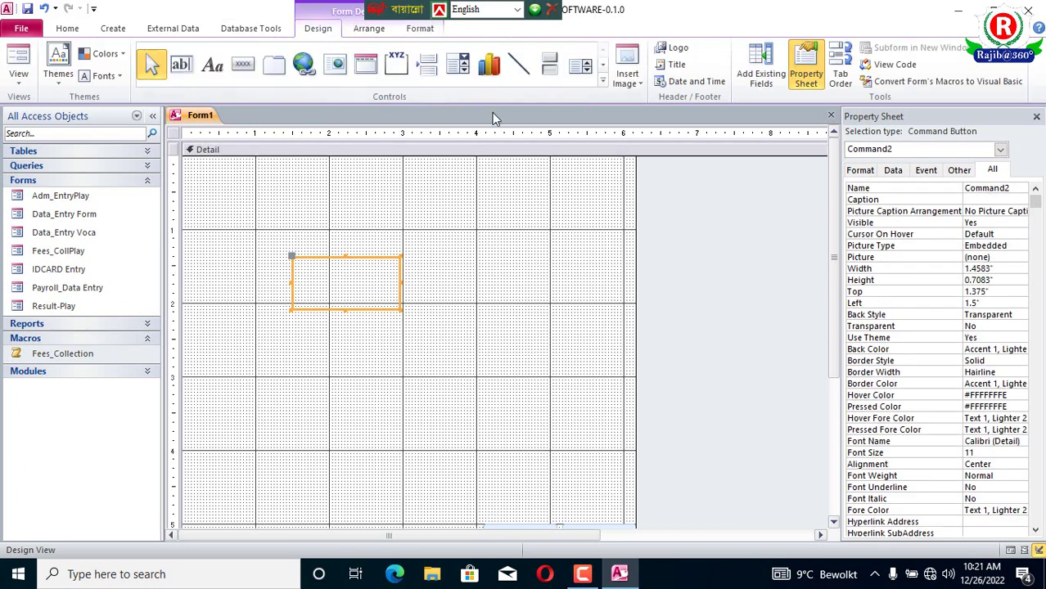
{"action": "left_click", "coordinate": [602, 80]}
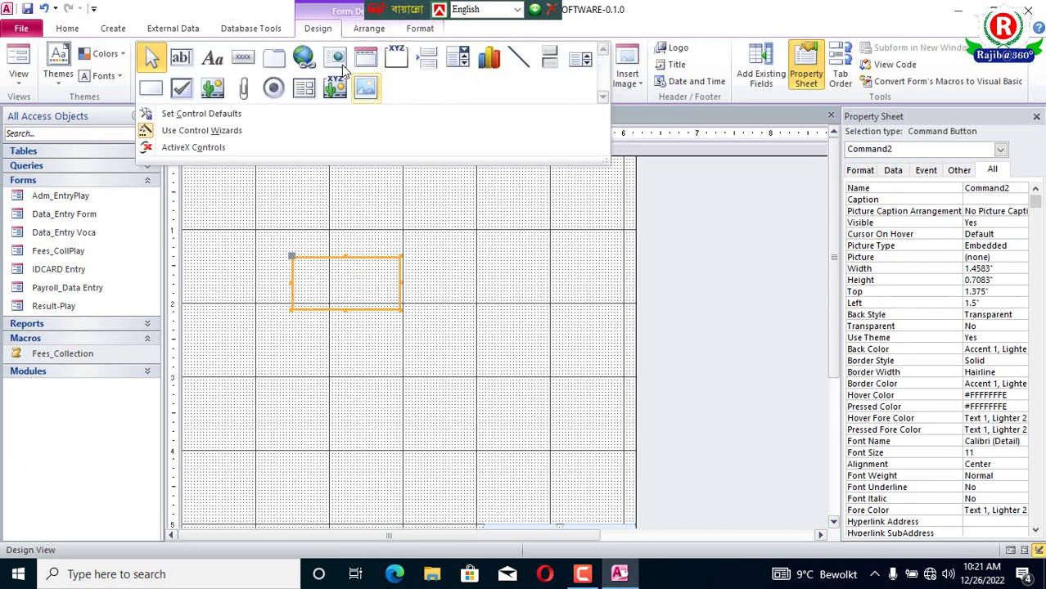
{"action": "left_click", "coordinate": [367, 90]}
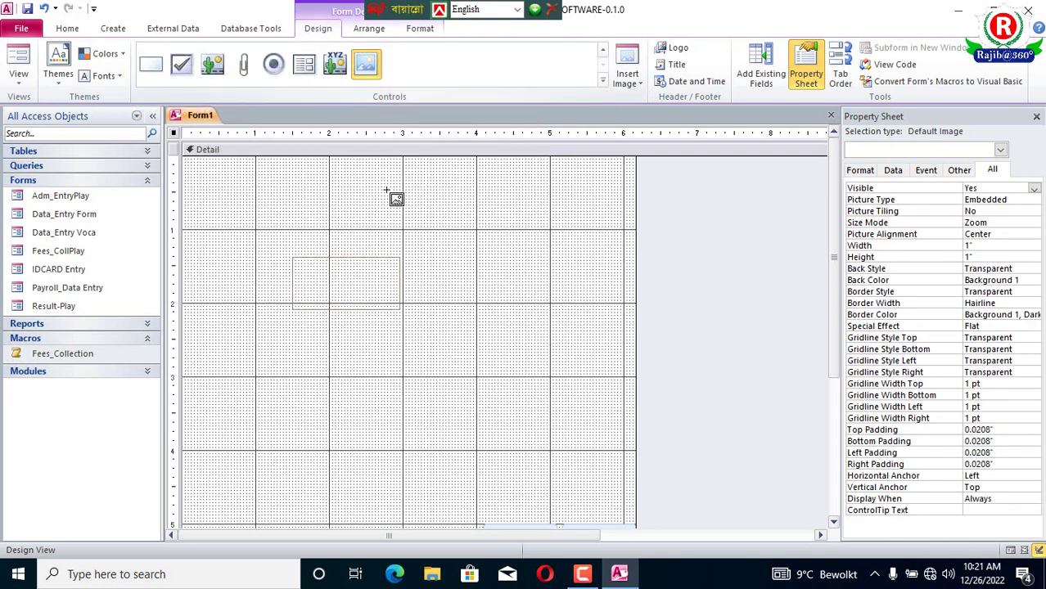
{"action": "left_click_drag", "start_coordinate": [423, 204], "coordinate": [536, 284]}
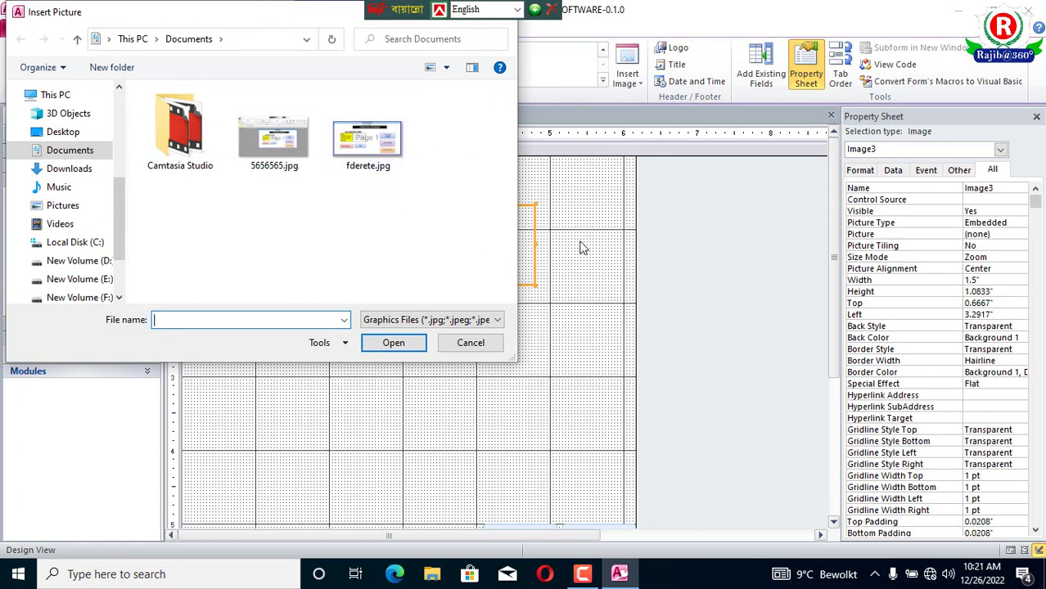
{"action": "left_click", "coordinate": [68, 136]}
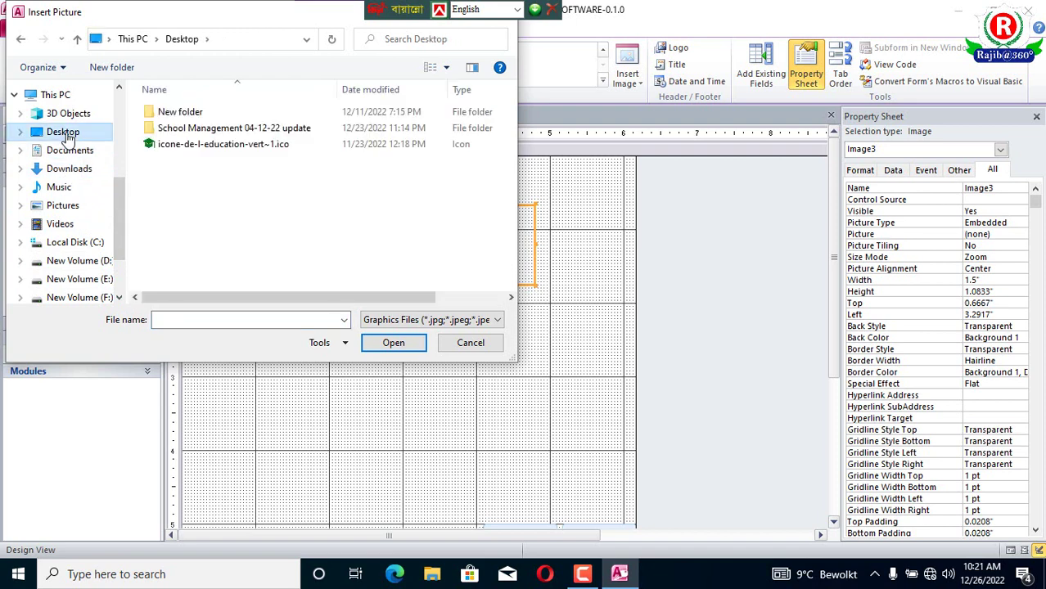
{"action": "left_click", "coordinate": [149, 149]}
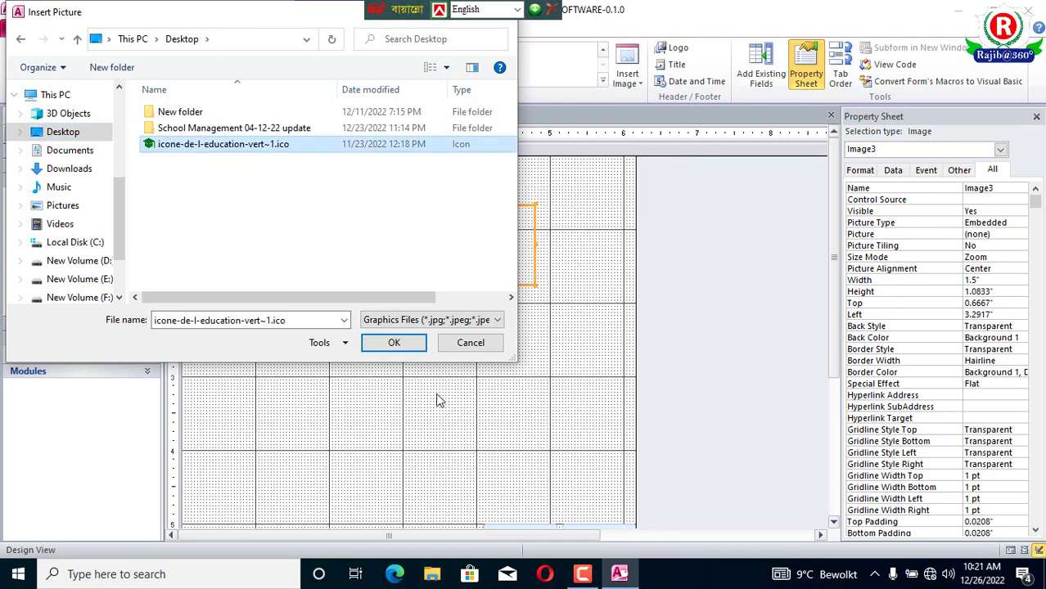
{"action": "left_click", "coordinate": [396, 344]}
{"action": "left_click", "coordinate": [528, 288]}
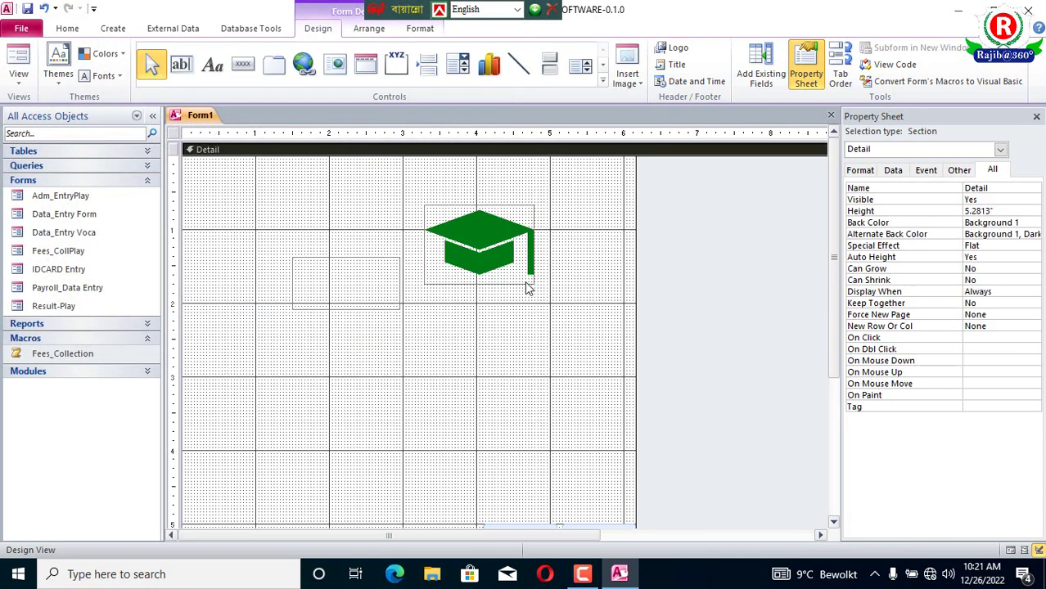
Move the graduation cap image below the transparent button to clear space, and enlarge the button to about 1.8 by 1.04 inches.
{"action": "left_click_drag", "start_coordinate": [495, 249], "coordinate": [456, 370]}
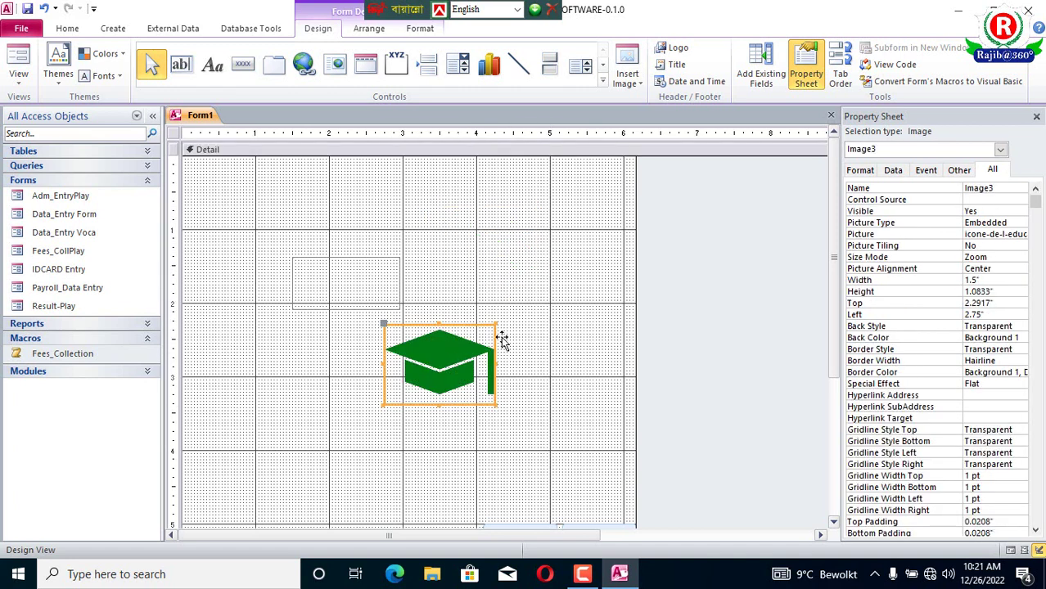
{"action": "left_click", "coordinate": [526, 341]}
{"action": "left_click", "coordinate": [358, 282]}
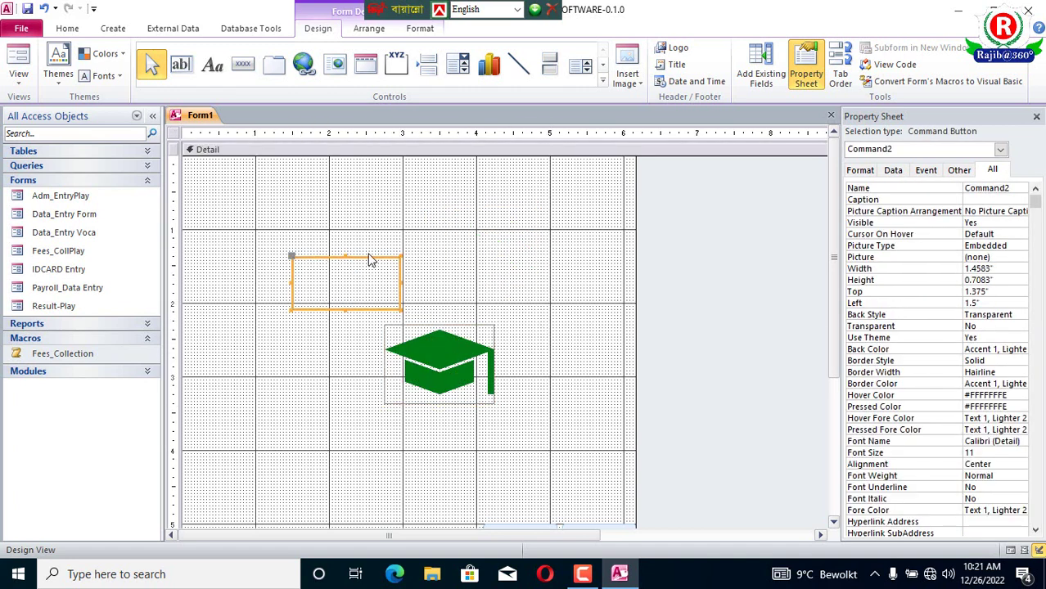
{"action": "left_click_drag", "start_coordinate": [345, 256], "coordinate": [345, 231]}
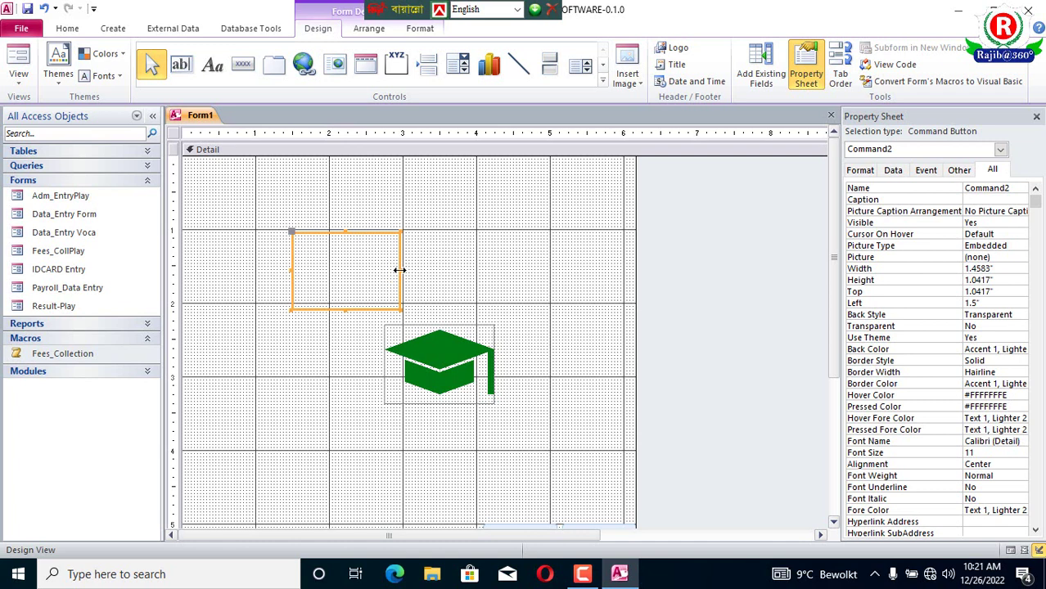
{"action": "left_click_drag", "start_coordinate": [399, 270], "coordinate": [425, 271]}
{"action": "left_click", "coordinate": [474, 304]}
Move the graduation cap image onto the transparent button and resize it to about 1.75 by 1.04 inches.
{"action": "left_click_drag", "start_coordinate": [479, 369], "coordinate": [389, 271]}
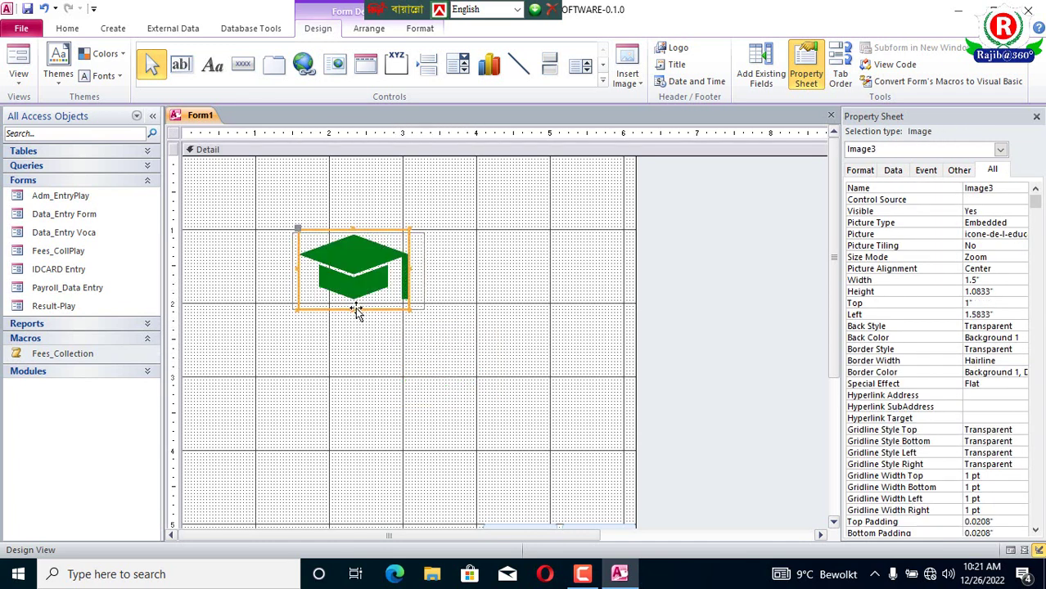
{"action": "left_click", "coordinate": [357, 313]}
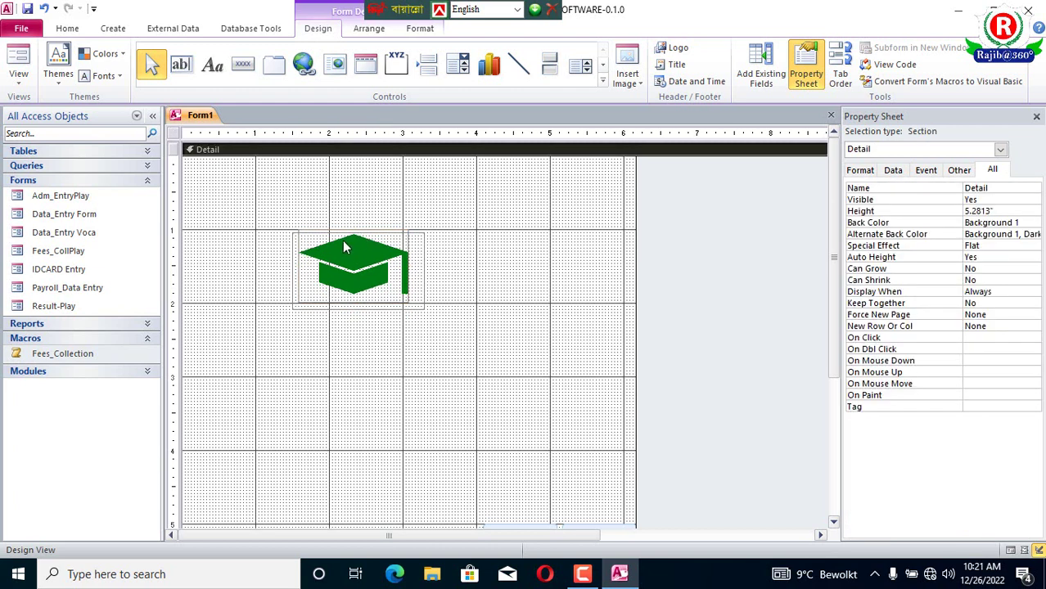
{"action": "left_click", "coordinate": [343, 247]}
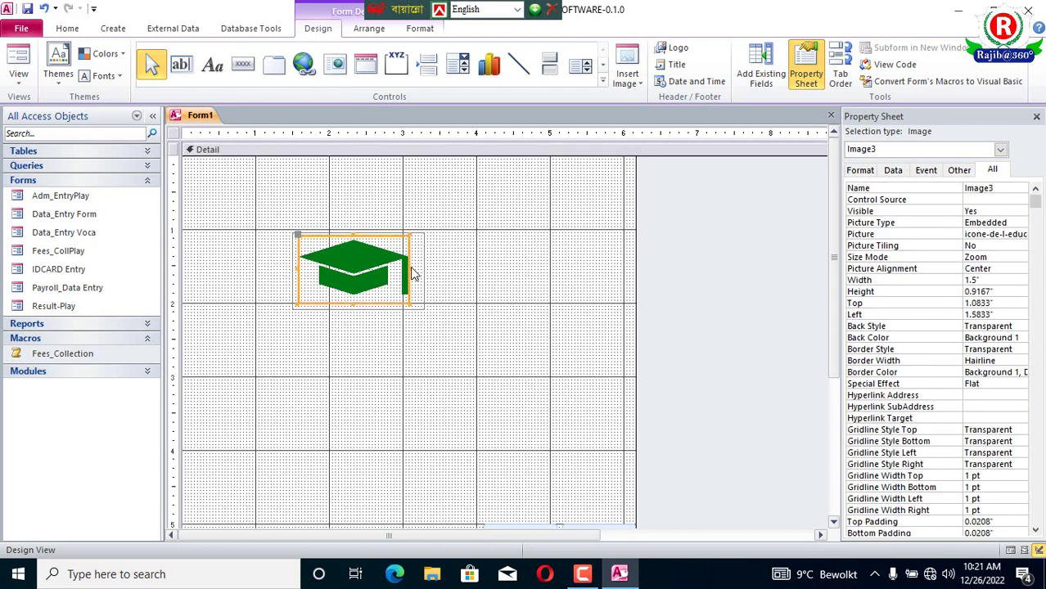
{"action": "left_click_drag", "start_coordinate": [407, 272], "coordinate": [419, 276]}
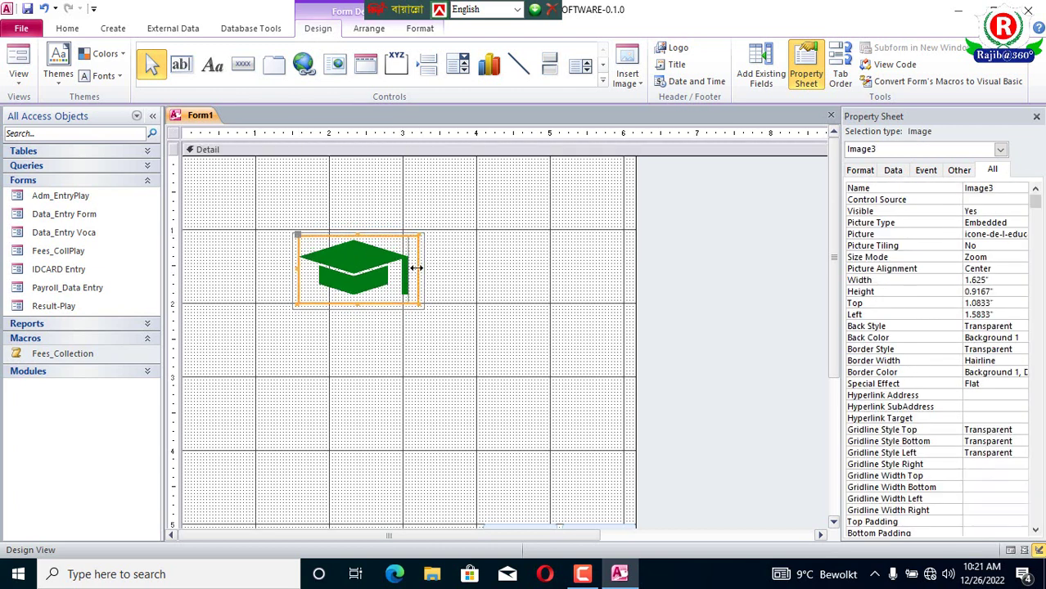
{"action": "left_click", "coordinate": [505, 277]}
{"action": "left_click", "coordinate": [322, 277]}
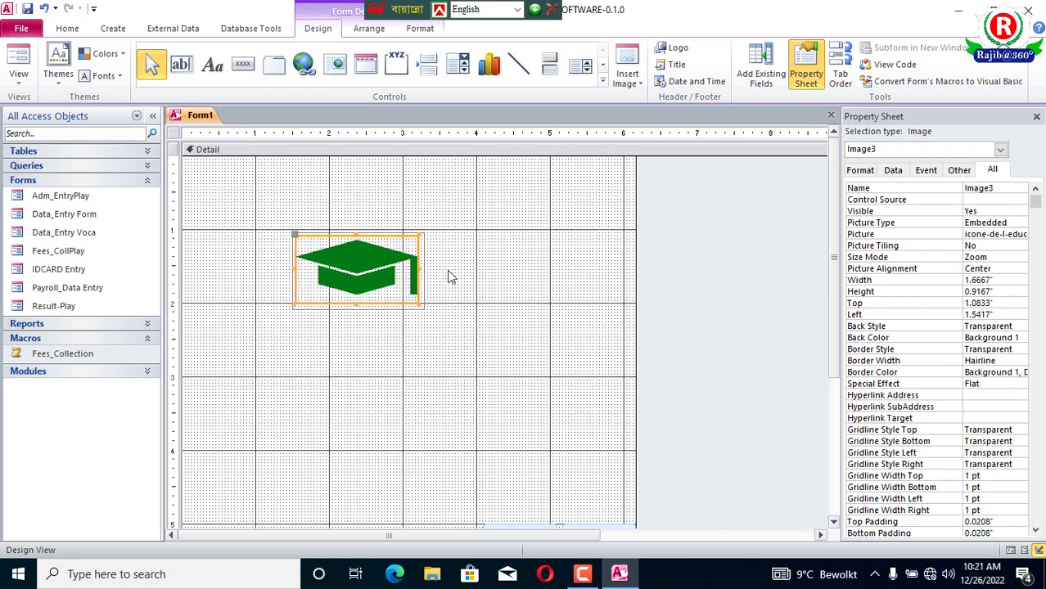
{"action": "left_click_drag", "start_coordinate": [417, 267], "coordinate": [425, 269]}
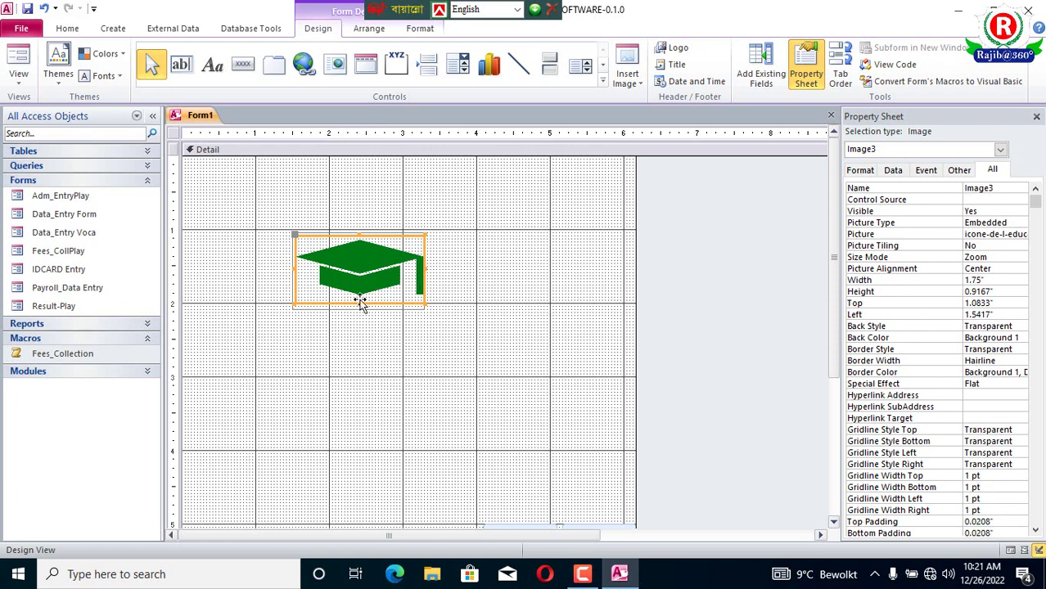
{"action": "left_click_drag", "start_coordinate": [358, 299], "coordinate": [375, 309]}
{"action": "left_click_drag", "start_coordinate": [298, 271], "coordinate": [296, 270]}
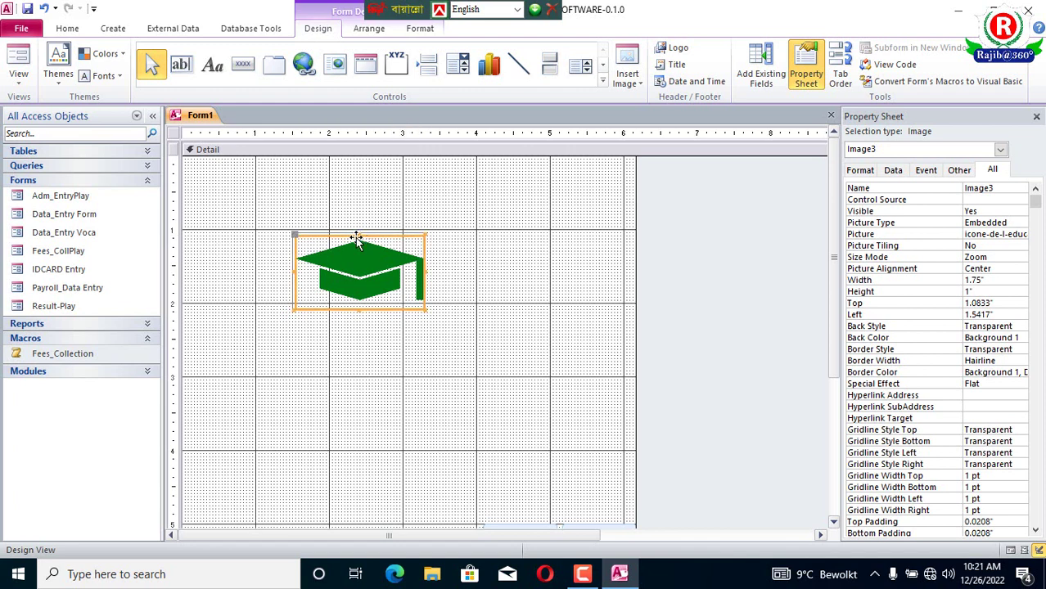
{"action": "left_click_drag", "start_coordinate": [357, 235], "coordinate": [360, 234]}
{"action": "left_click", "coordinate": [489, 252]}
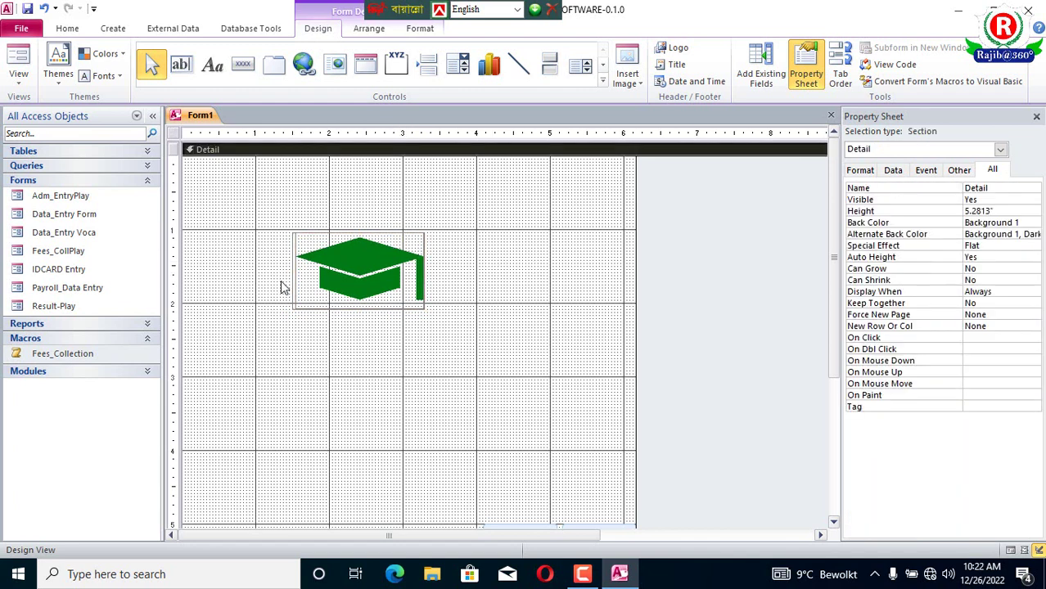
Align the image with the button's outline at 1.5 inches from the left and widen it to about 1.79 inches.
{"action": "left_click", "coordinate": [314, 281]}
{"action": "left_click", "coordinate": [469, 281]}
{"action": "left_click", "coordinate": [469, 286]}
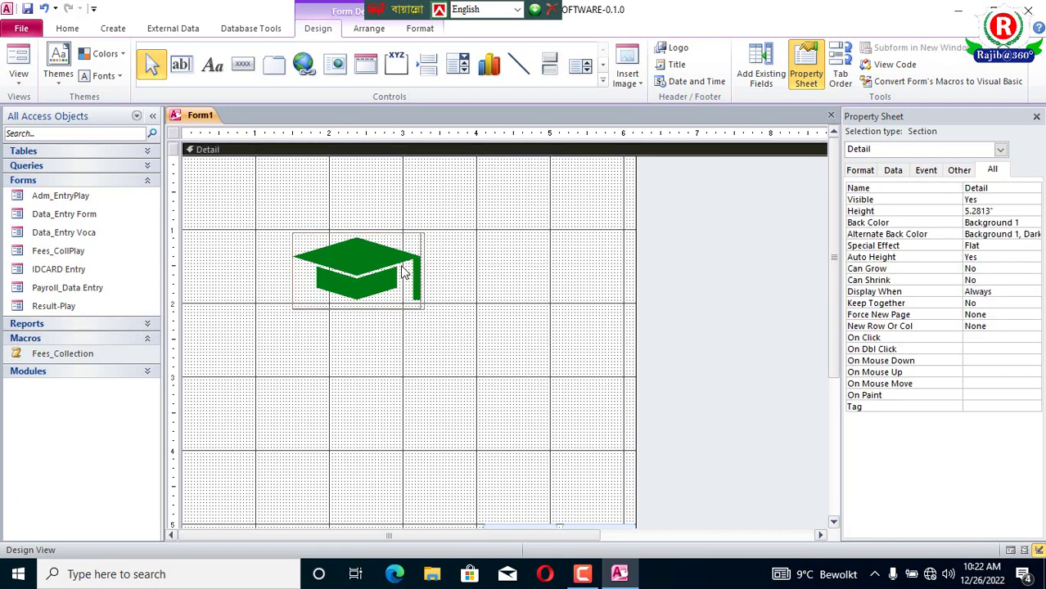
{"action": "left_click", "coordinate": [409, 270]}
{"action": "left_click_drag", "start_coordinate": [419, 269], "coordinate": [426, 270]}
{"action": "left_click", "coordinate": [459, 245]}
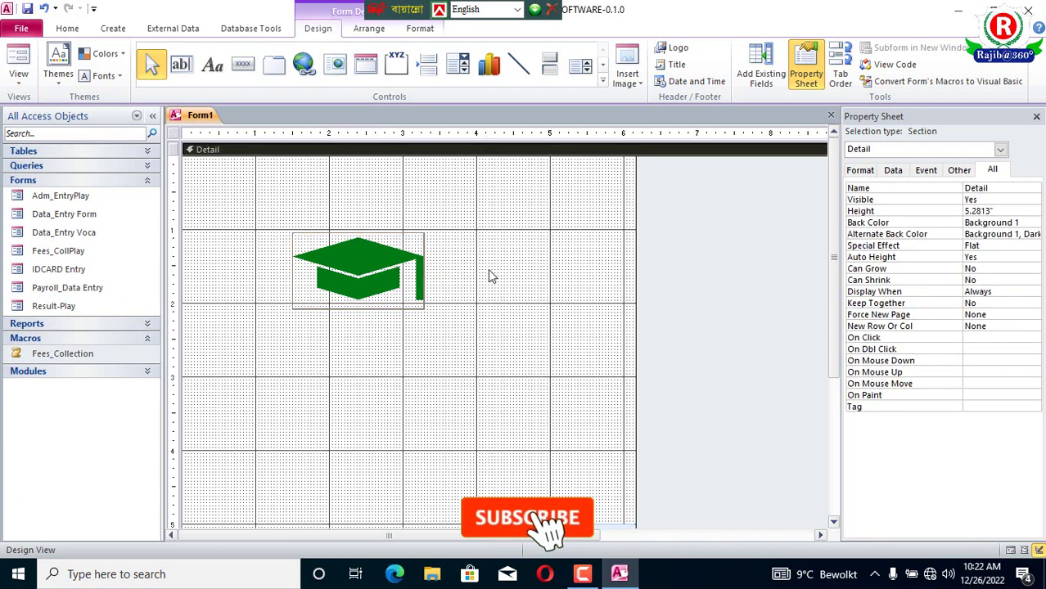
{"action": "left_click", "coordinate": [414, 262]}
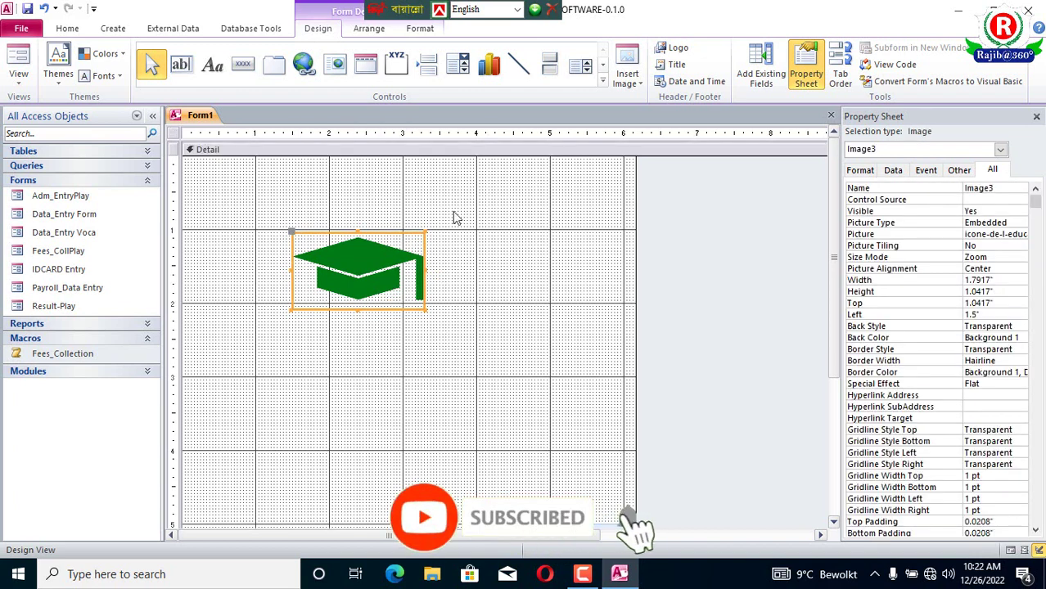
{"action": "left_click", "coordinate": [418, 30]}
{"action": "left_click", "coordinate": [368, 28]}
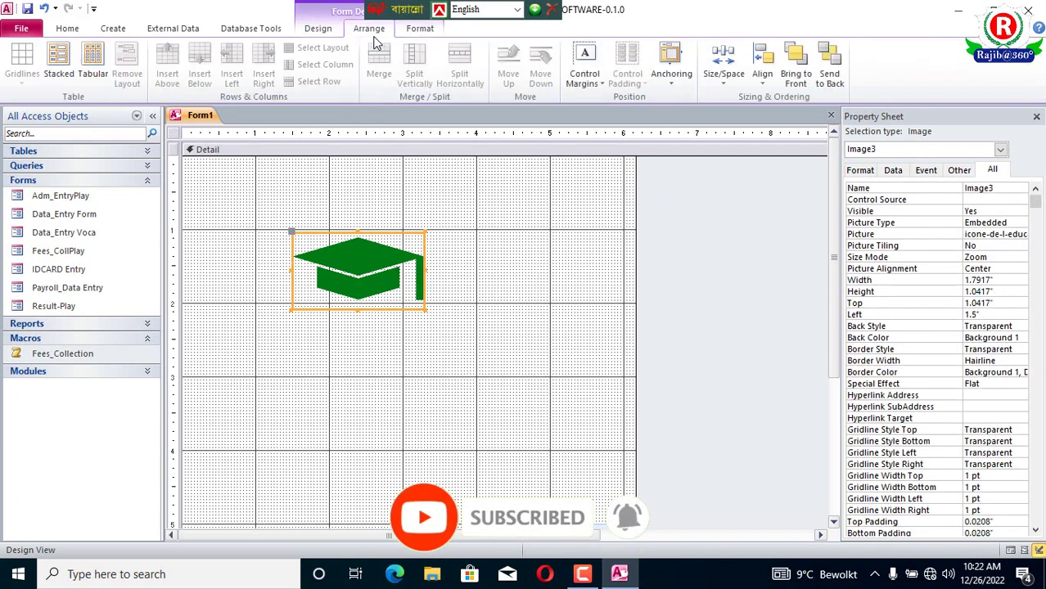
{"action": "left_click", "coordinate": [497, 214]}
{"action": "left_click", "coordinate": [512, 369]}
{"action": "left_click", "coordinate": [379, 279]}
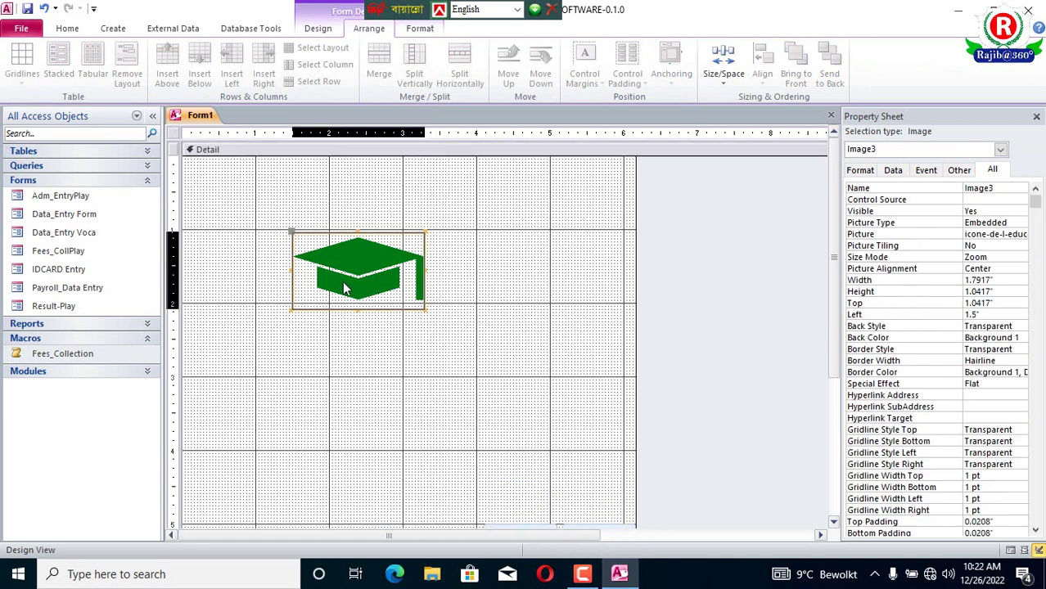
{"action": "left_click", "coordinate": [114, 29]}
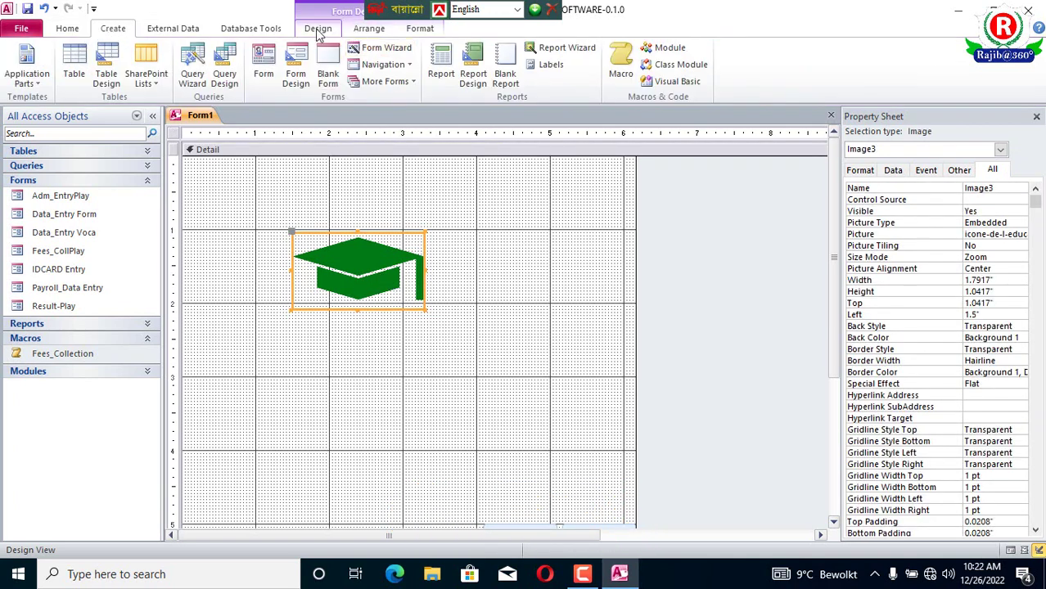
{"action": "left_click", "coordinate": [427, 30]}
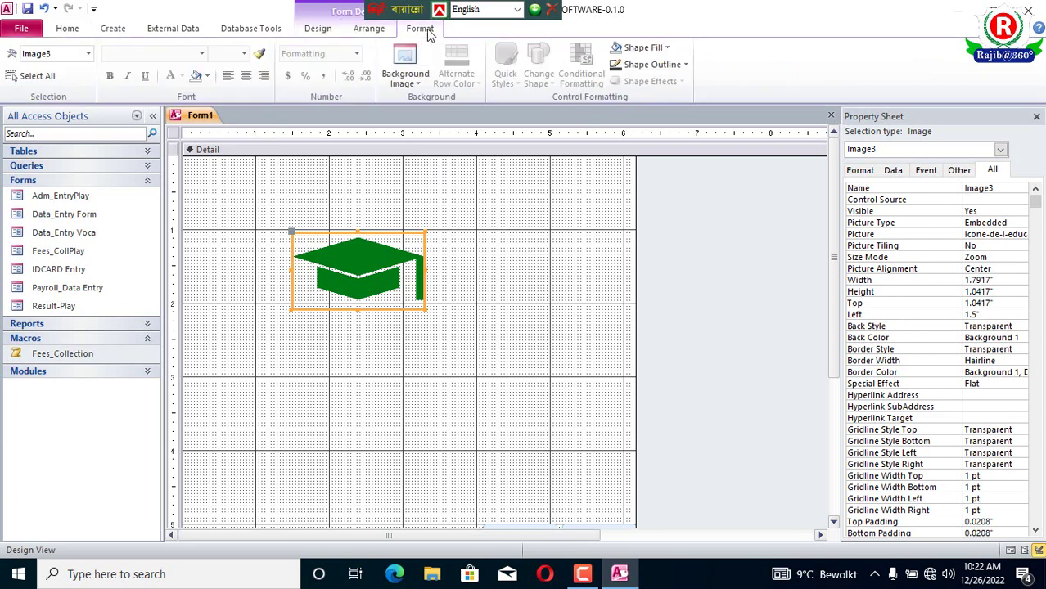
Add a label reading "Fees Collection" just below the graduation cap image, about 1.83 by 0.29 inches.
{"action": "left_click", "coordinate": [317, 29]}
{"action": "left_click", "coordinate": [211, 66]}
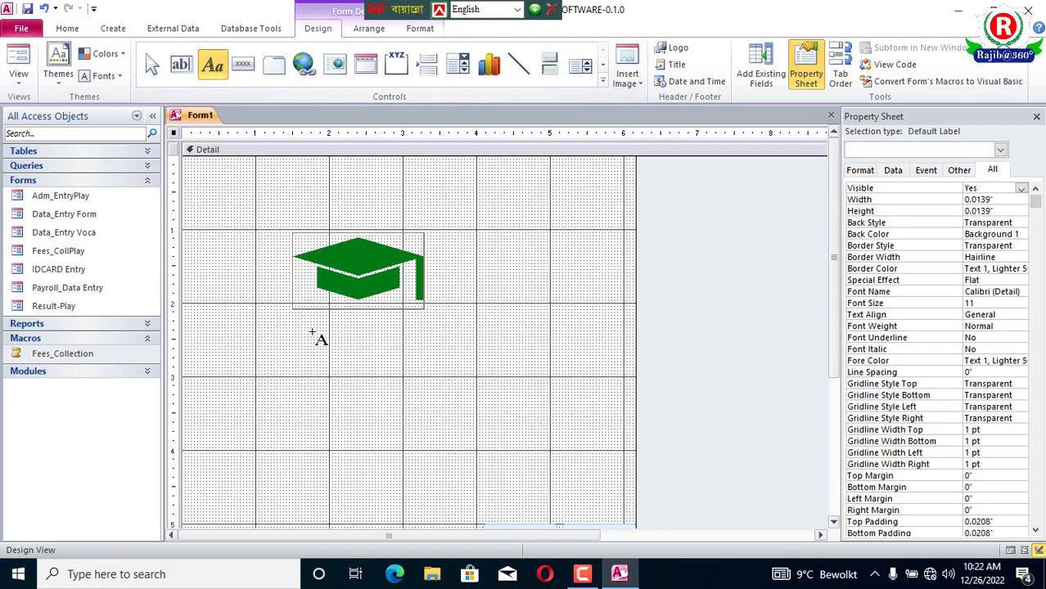
{"action": "left_click_drag", "start_coordinate": [293, 316], "coordinate": [434, 335]}
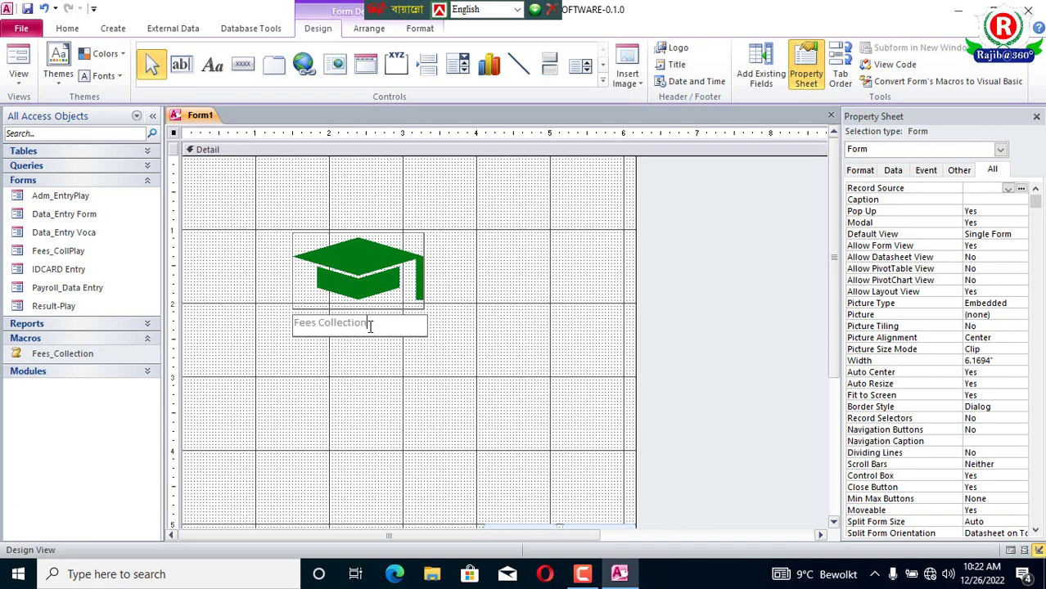
{"action": "left_click", "coordinate": [429, 464]}
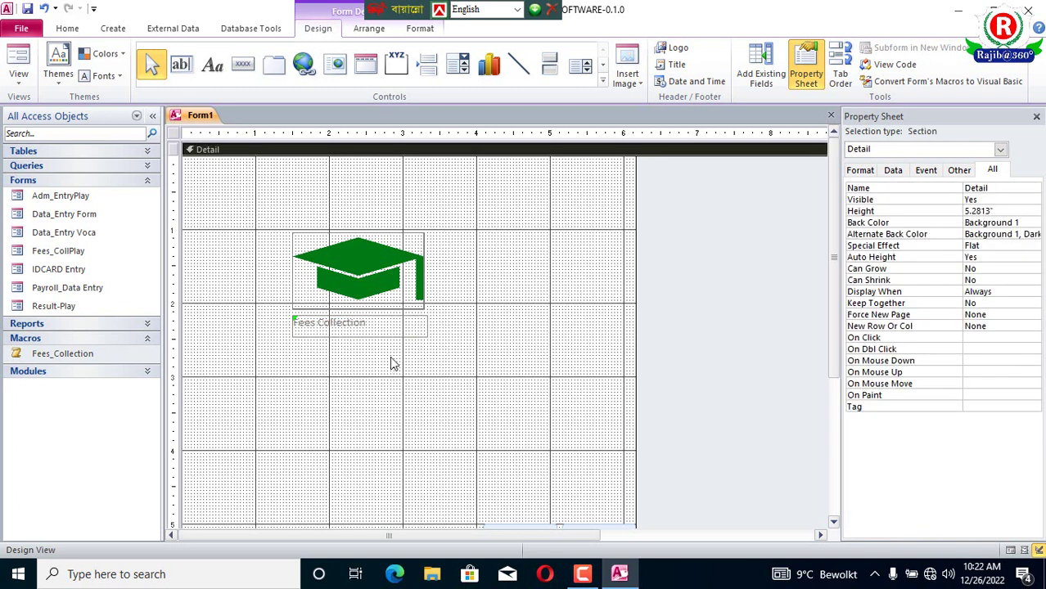
Format the Fees Collection label text as centered, bold Arial at font size 16.
{"action": "left_click", "coordinate": [387, 322]}
{"action": "left_click", "coordinate": [67, 27]}
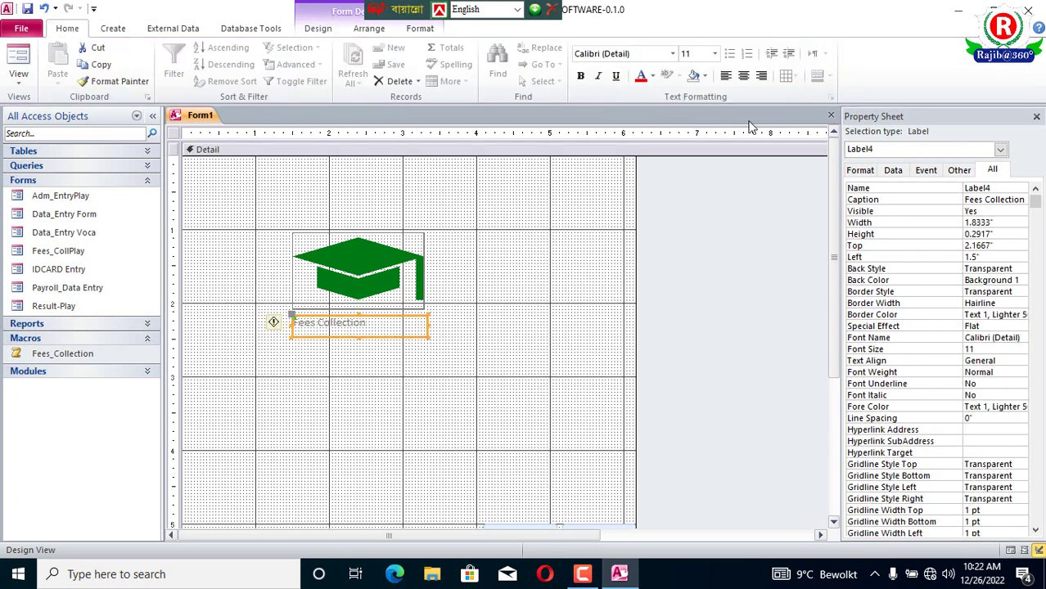
{"action": "left_click", "coordinate": [743, 75]}
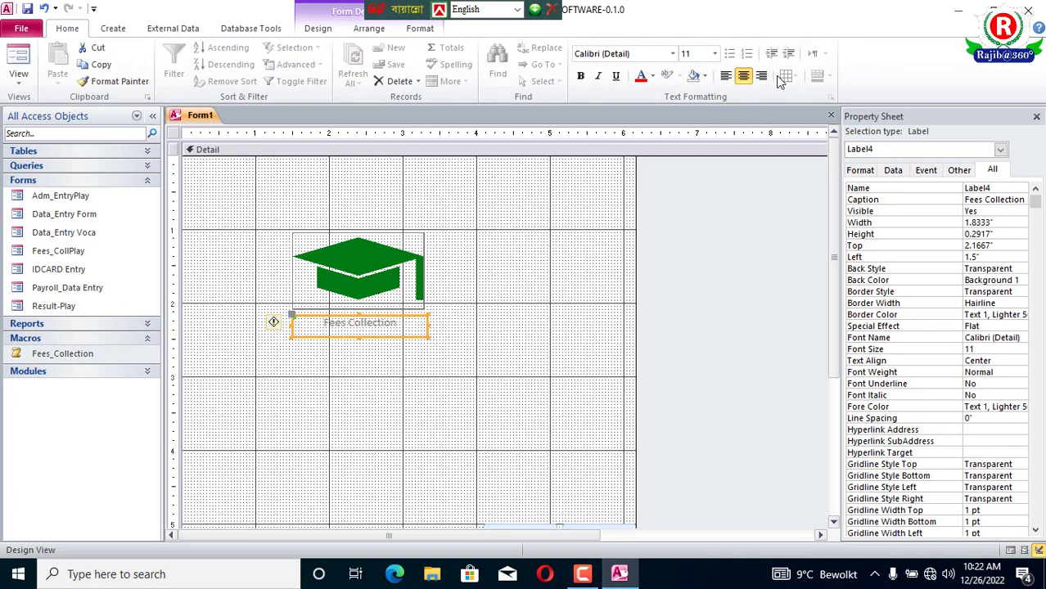
{"action": "left_click", "coordinate": [583, 77]}
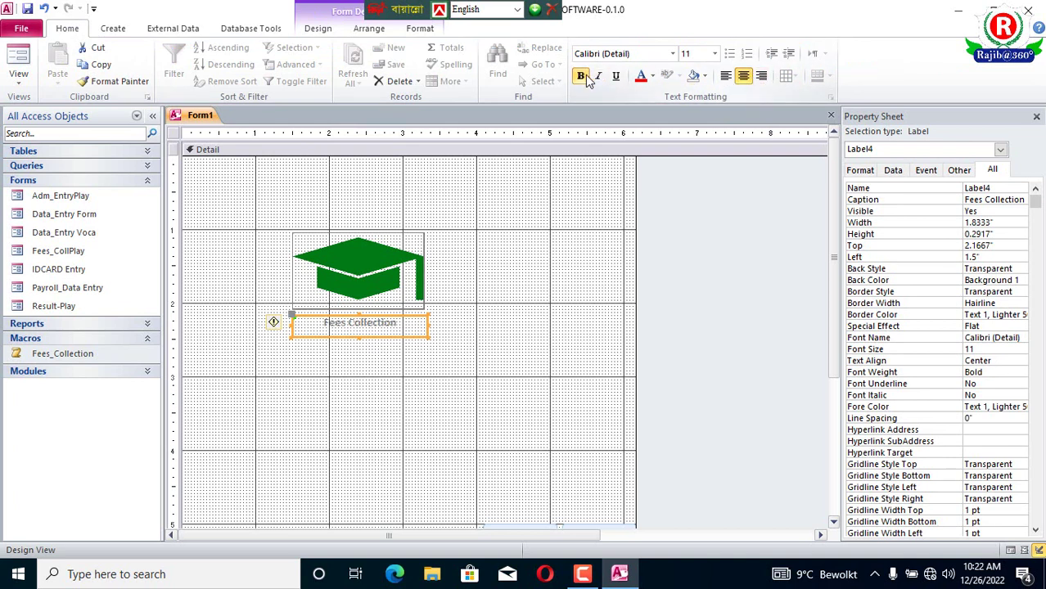
{"action": "left_click", "coordinate": [672, 53]}
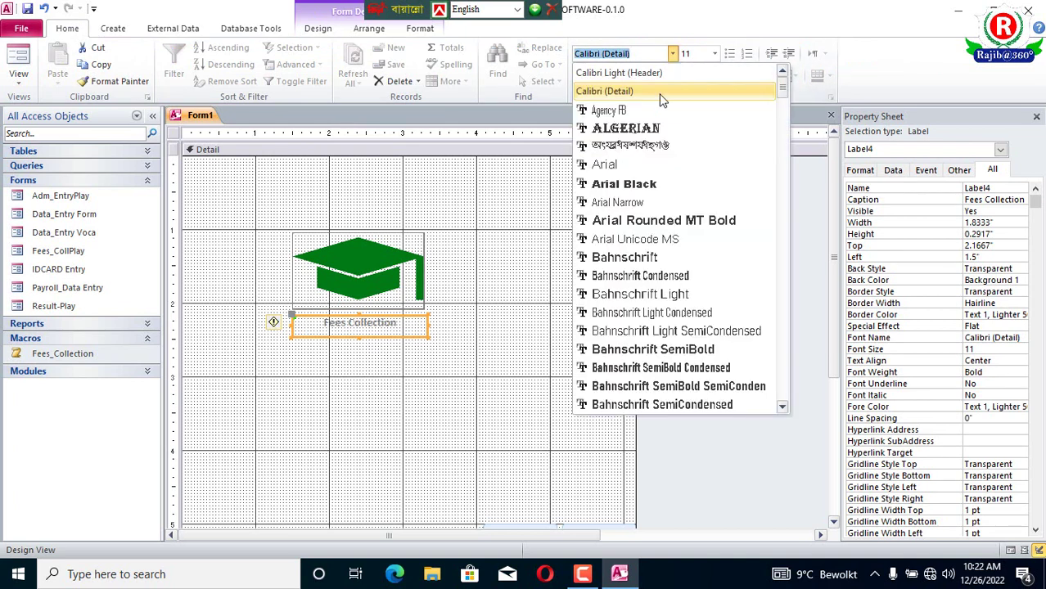
{"action": "left_click", "coordinate": [621, 167]}
{"action": "left_click", "coordinate": [518, 359]}
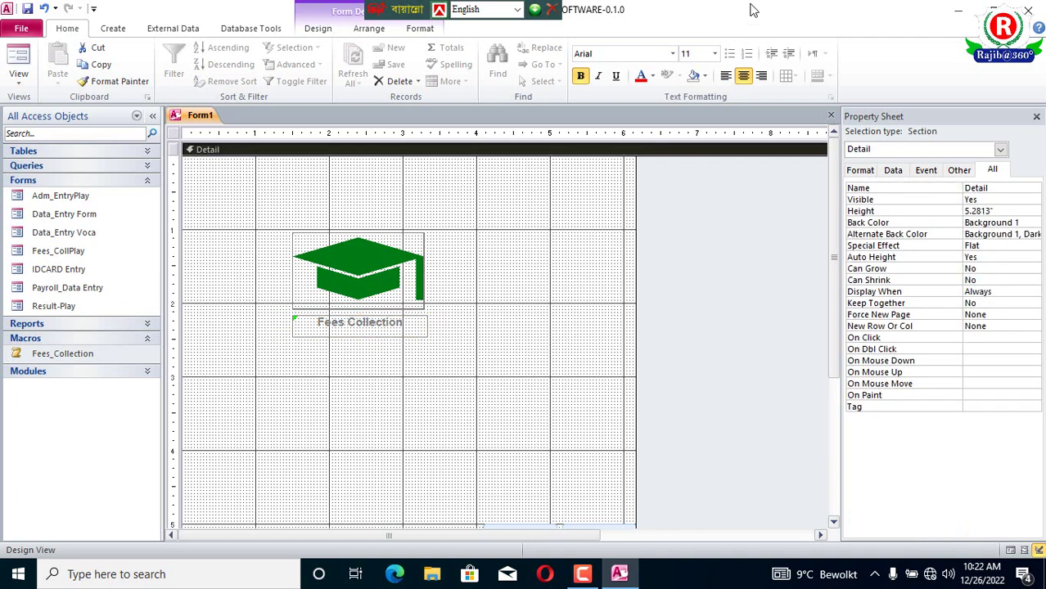
{"action": "left_click", "coordinate": [423, 327]}
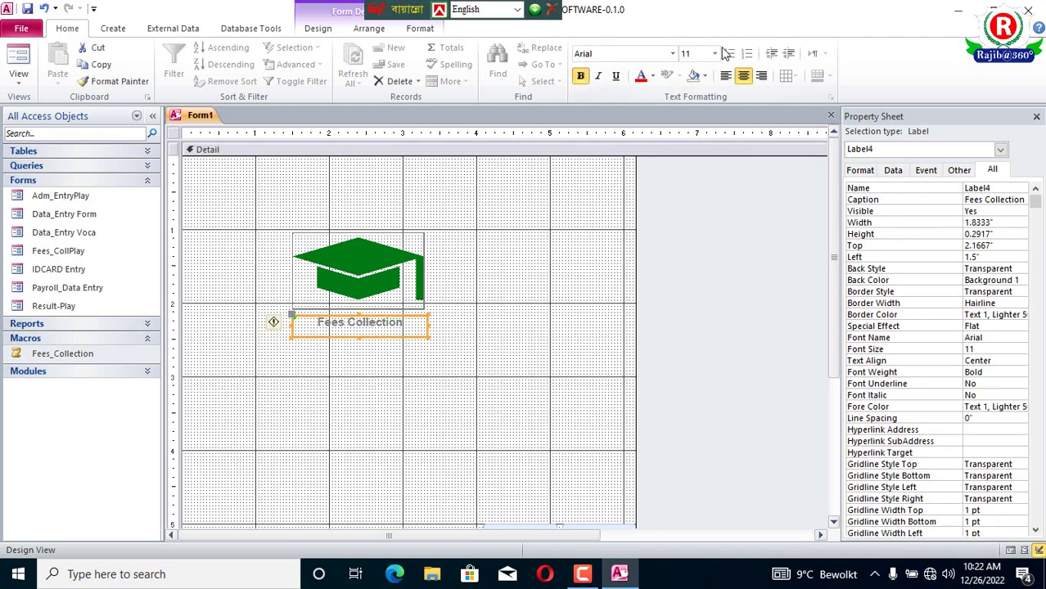
{"action": "left_click", "coordinate": [714, 53]}
{"action": "left_click", "coordinate": [689, 152]}
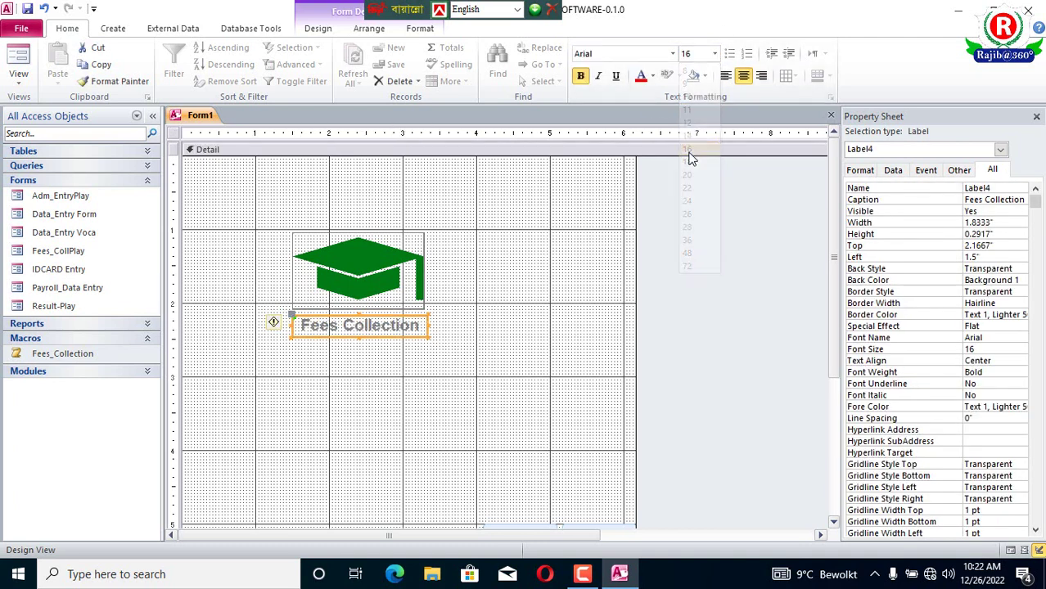
Remove the bold formatting from the Fees Collection label.
{"action": "left_click", "coordinate": [534, 245]}
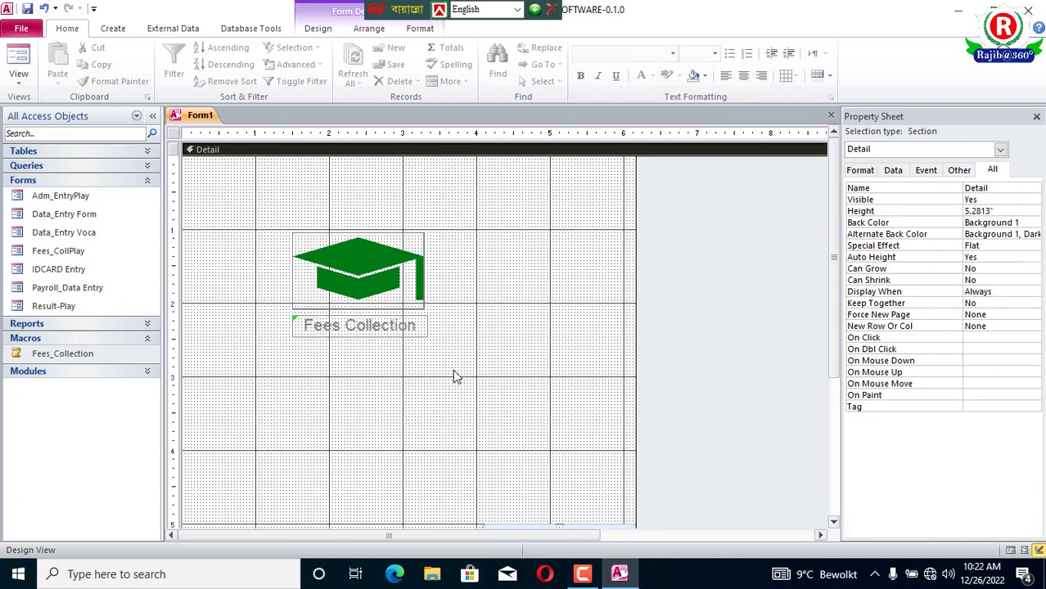
{"action": "left_click", "coordinate": [415, 331]}
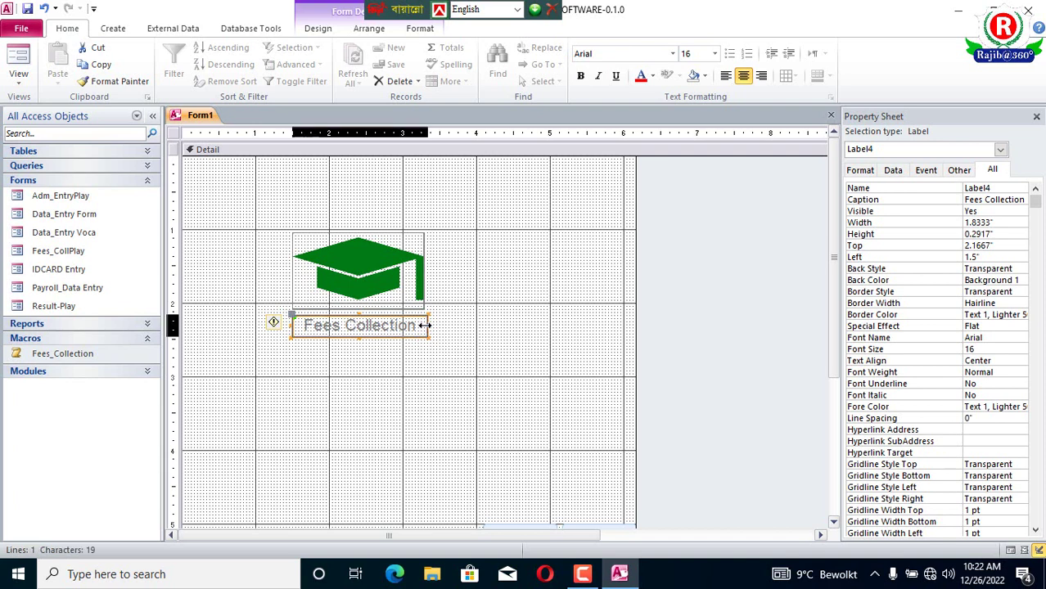
{"action": "left_click", "coordinate": [483, 311]}
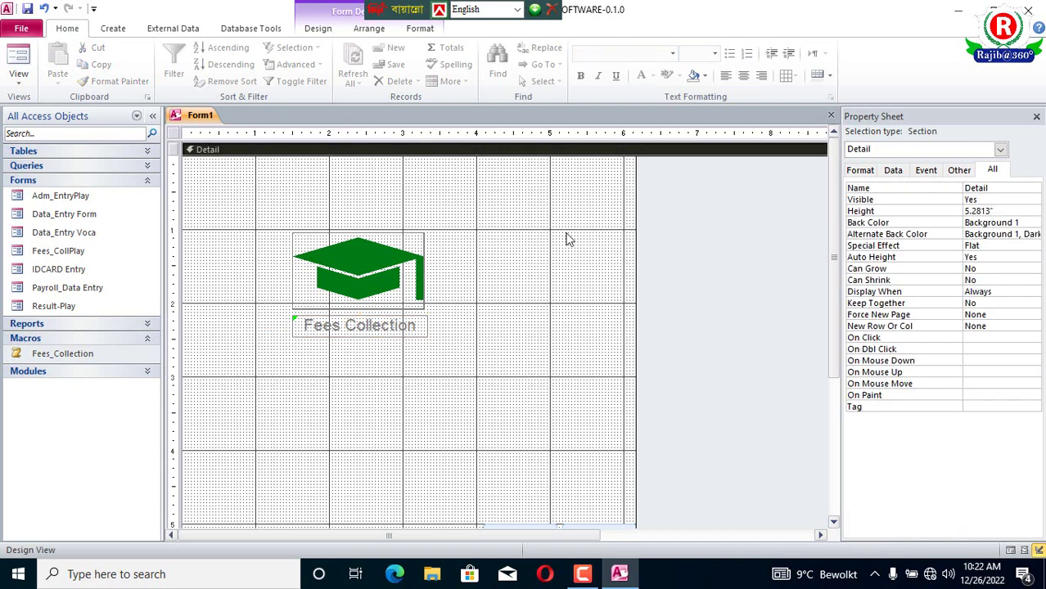
Move the OK button to the form's lower-left area and the Cancel button to its lower-right area, below the Fees Collection label.
{"action": "scroll", "coordinate": [569, 331], "scroll_direction": "down", "scroll_amount": 3}
{"action": "scroll", "coordinate": [569, 331], "scroll_direction": "up", "scroll_amount": 3}
{"action": "scroll", "coordinate": [570, 334], "scroll_direction": "down", "scroll_amount": 3}
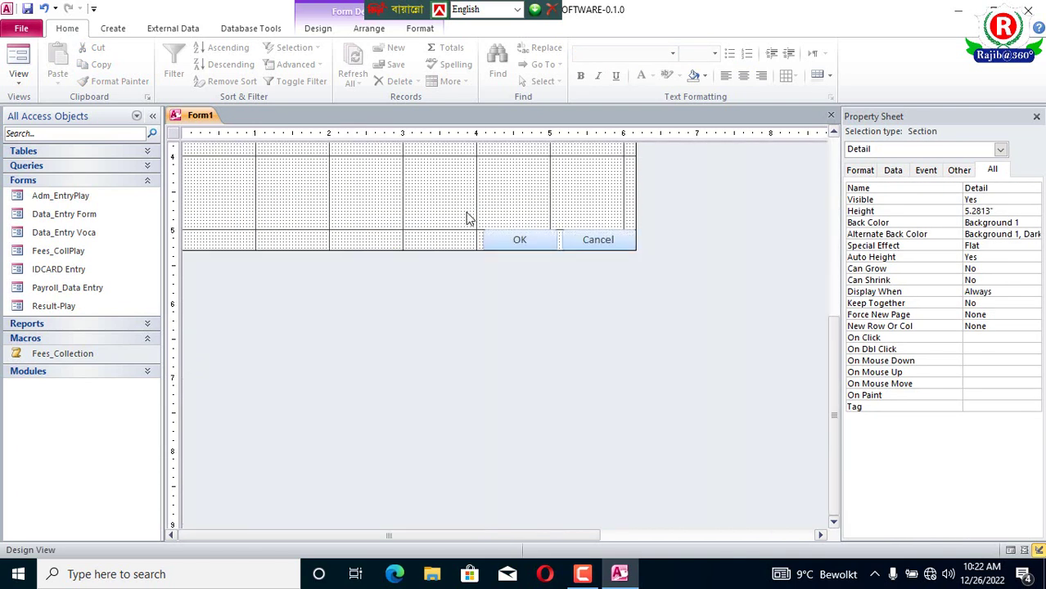
{"action": "left_click_drag", "start_coordinate": [518, 247], "coordinate": [222, 179]}
{"action": "scroll", "coordinate": [283, 338], "scroll_direction": "up", "scroll_amount": 3}
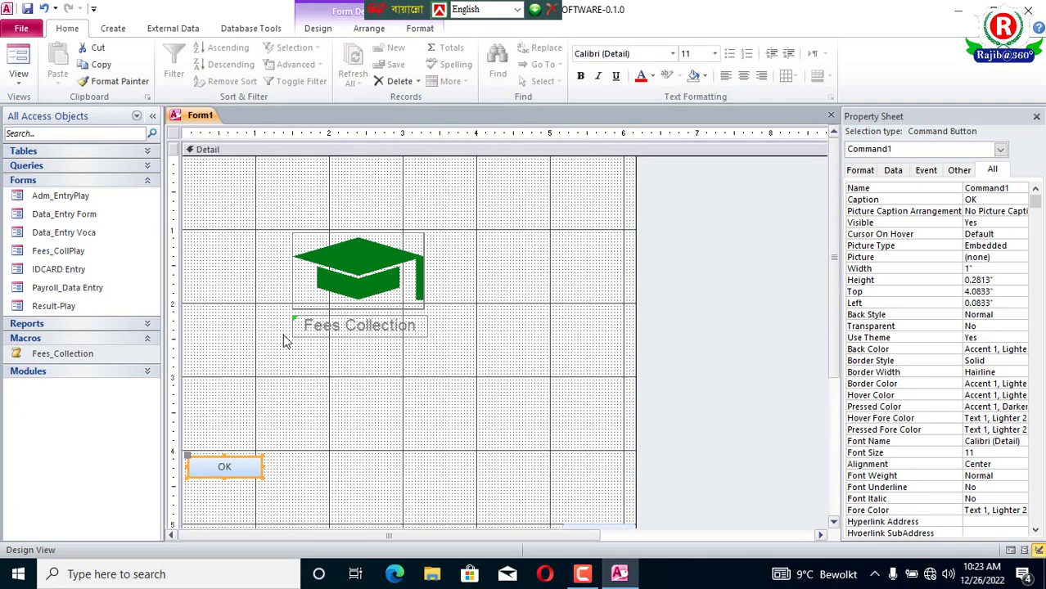
{"action": "left_click", "coordinate": [333, 460]}
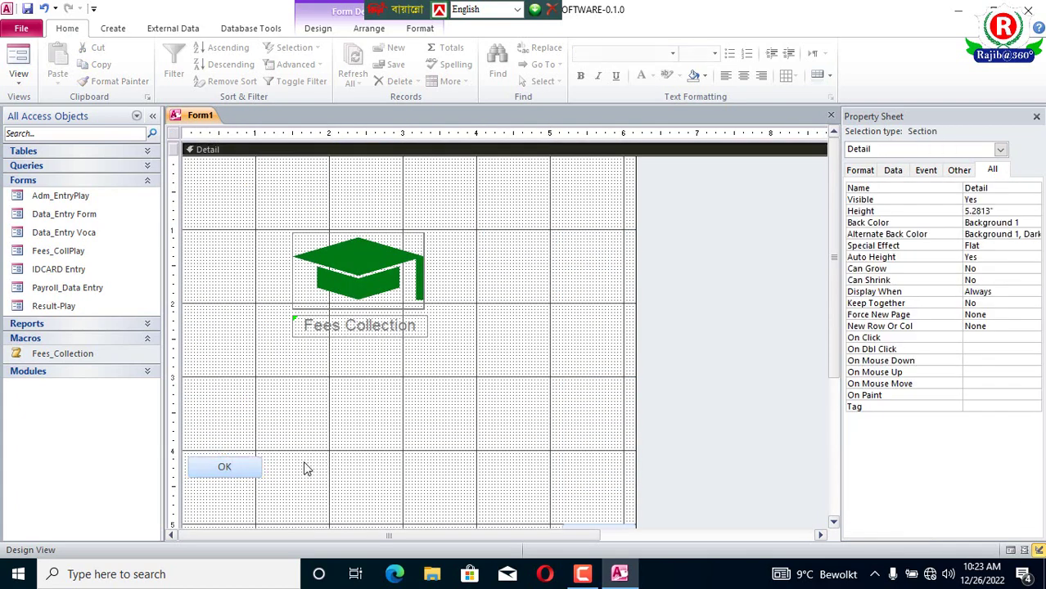
{"action": "left_click_drag", "start_coordinate": [256, 473], "coordinate": [250, 425]}
{"action": "scroll", "coordinate": [556, 457], "scroll_direction": "down", "scroll_amount": 3}
{"action": "left_click_drag", "start_coordinate": [567, 311], "coordinate": [552, 188]}
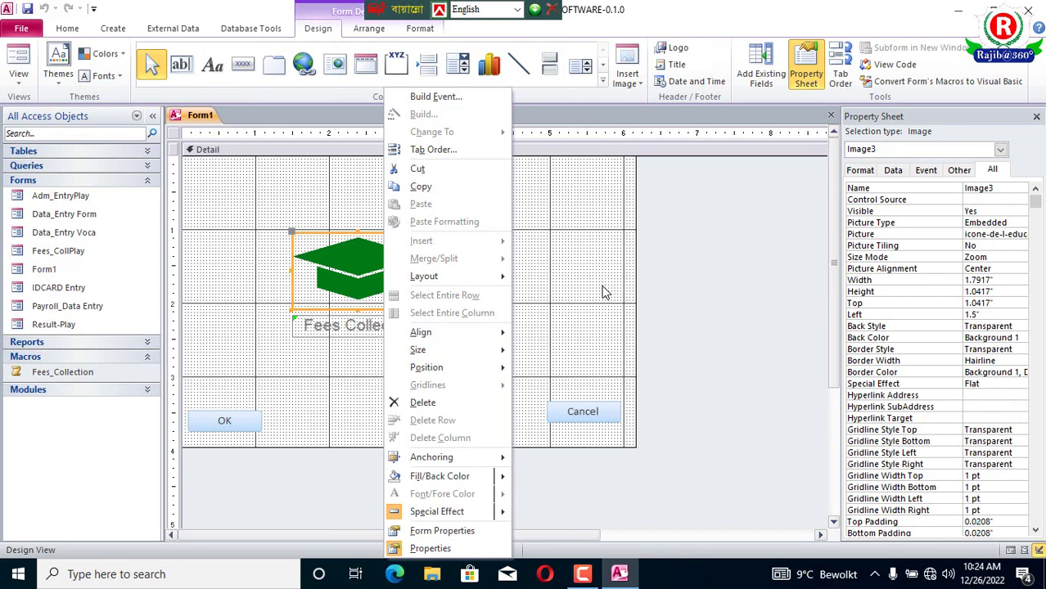
Send the graduation cap image to the back so that it sits behind the transparent button.
{"action": "left_click", "coordinate": [573, 286]}
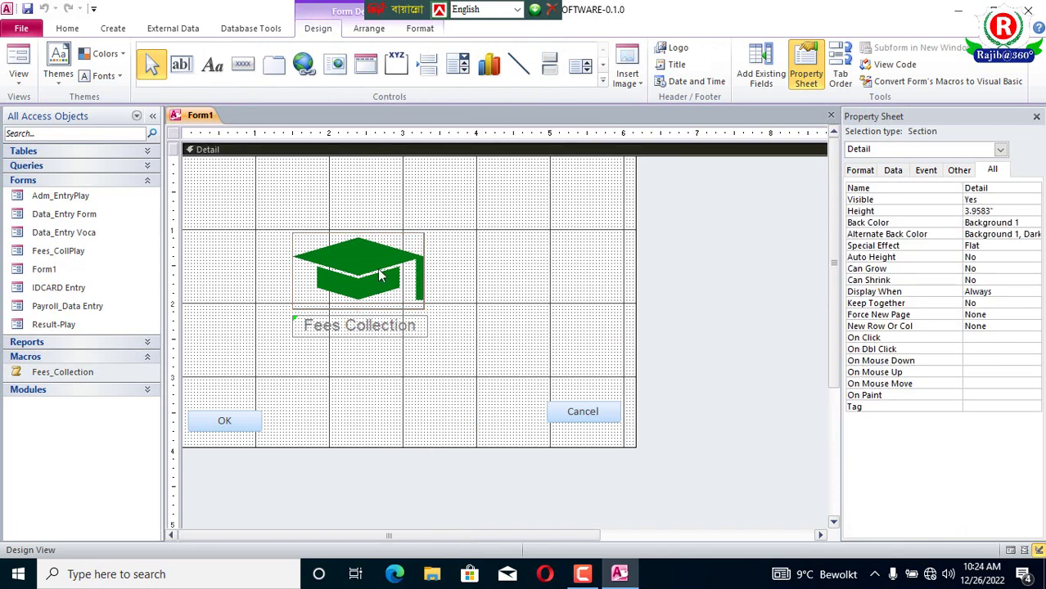
{"action": "left_click", "coordinate": [376, 270]}
{"action": "right_click", "coordinate": [376, 268]}
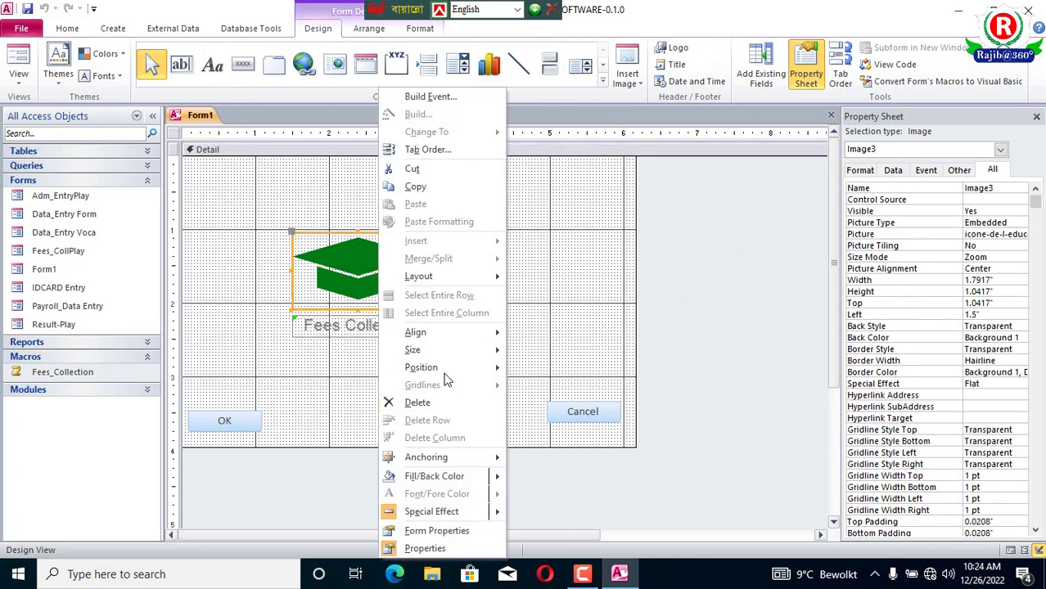
{"action": "mouse_move", "coordinate": [442, 370]}
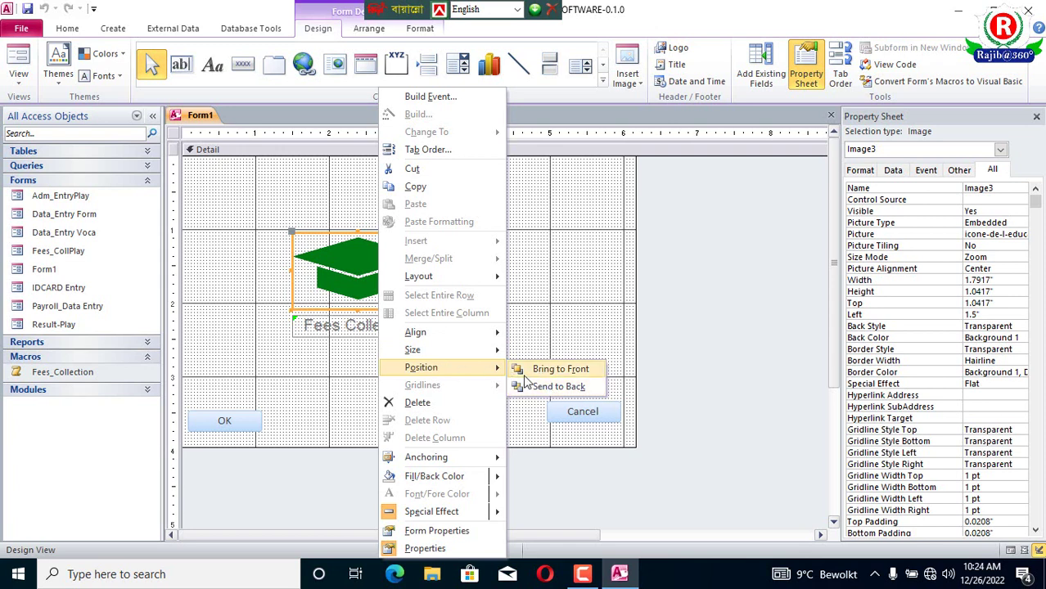
{"action": "left_click", "coordinate": [559, 389]}
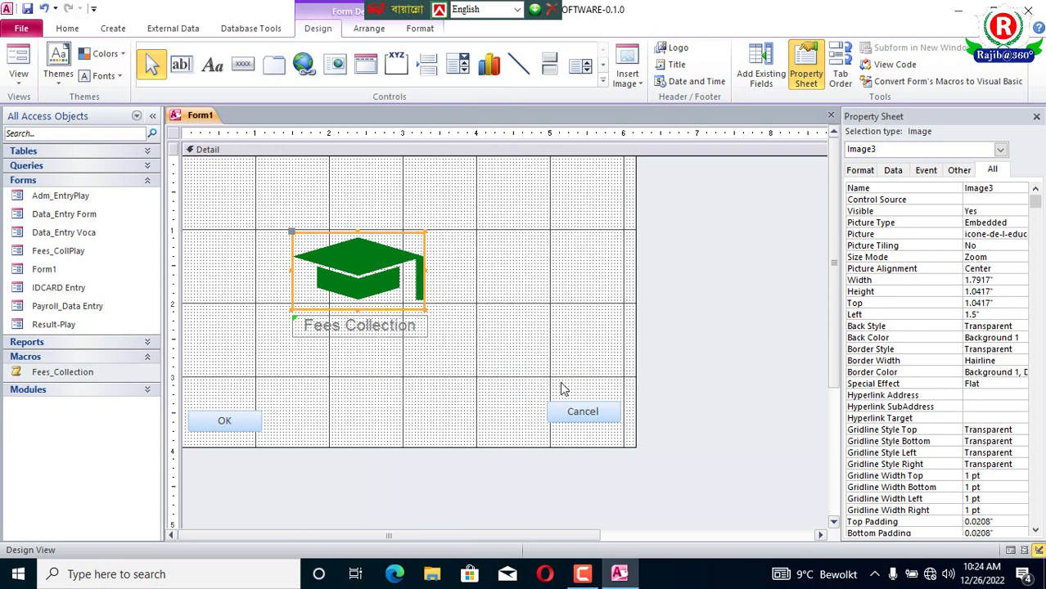
{"action": "left_click", "coordinate": [576, 320]}
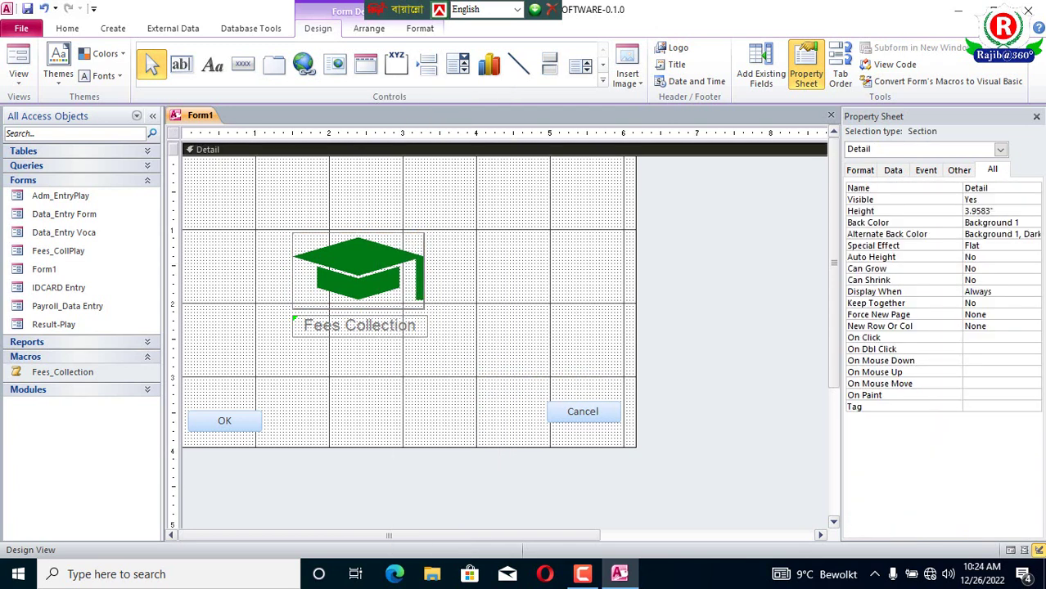
Show Form1 in Form View and test opening and closing the Fees_CollPlay form through the graduation cap button.
{"action": "right_click", "coordinate": [209, 117]}
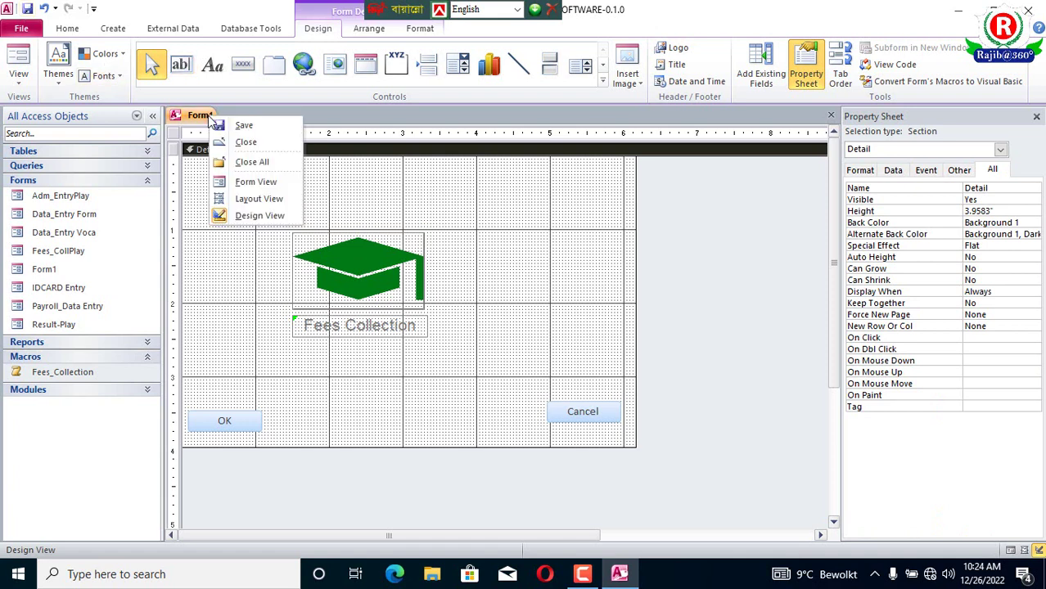
{"action": "left_click", "coordinate": [259, 181]}
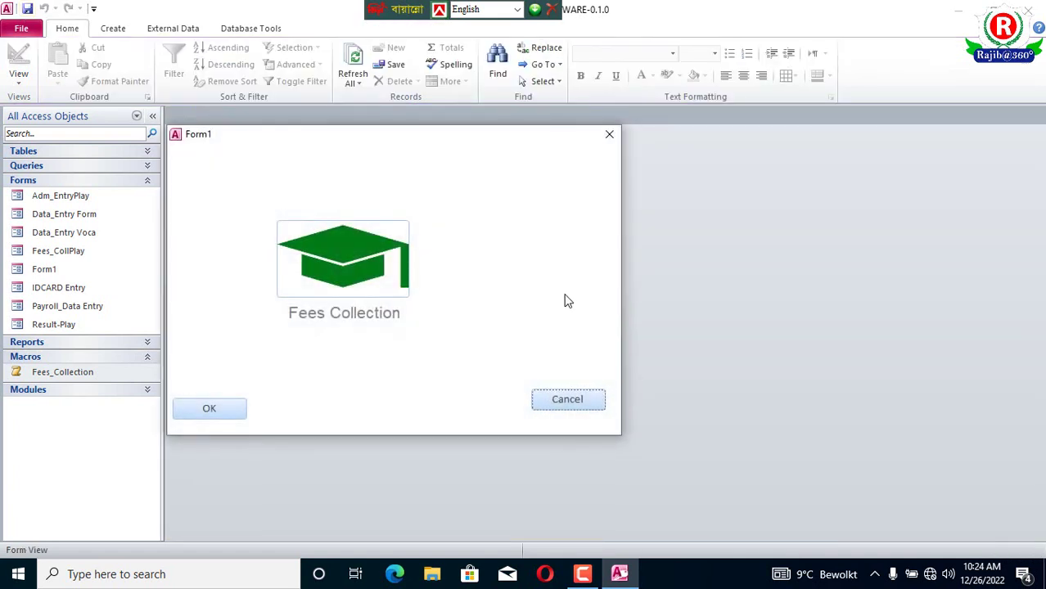
{"action": "left_click", "coordinate": [369, 272]}
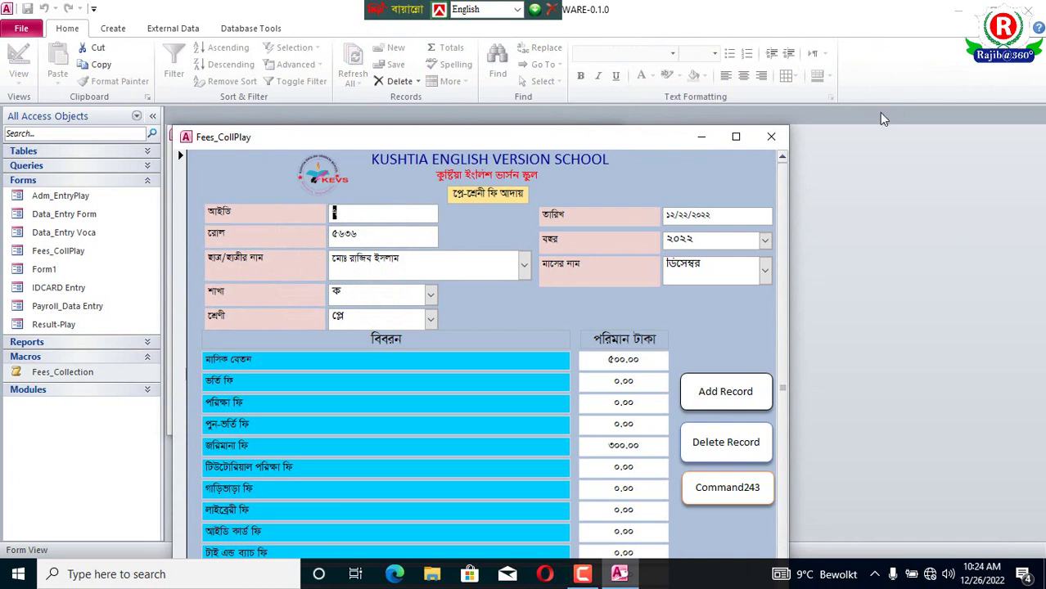
{"action": "left_click", "coordinate": [769, 138]}
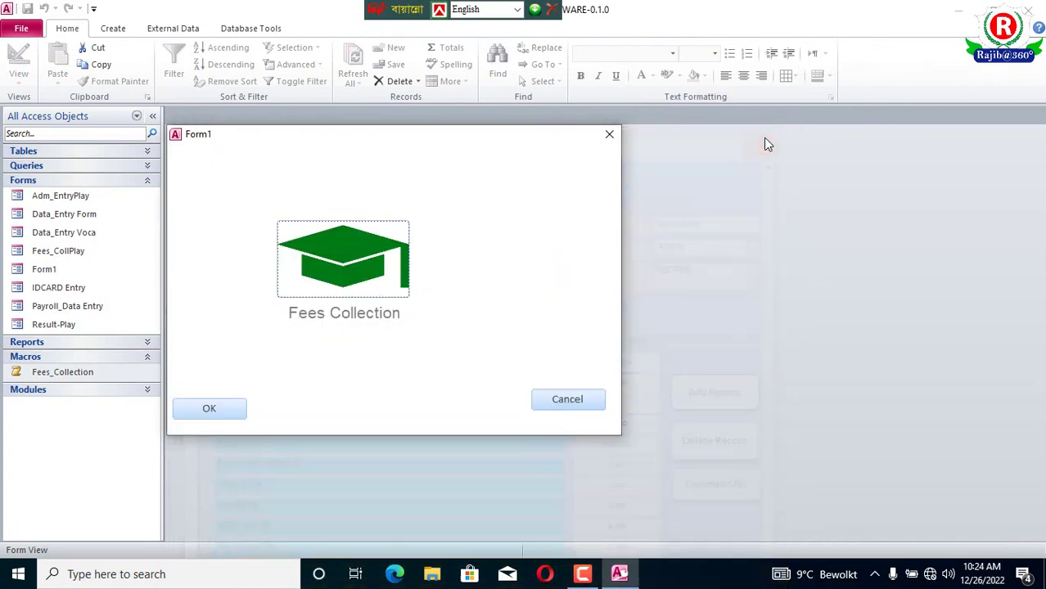
{"action": "right_click", "coordinate": [341, 268]}
{"action": "left_click", "coordinate": [355, 249]}
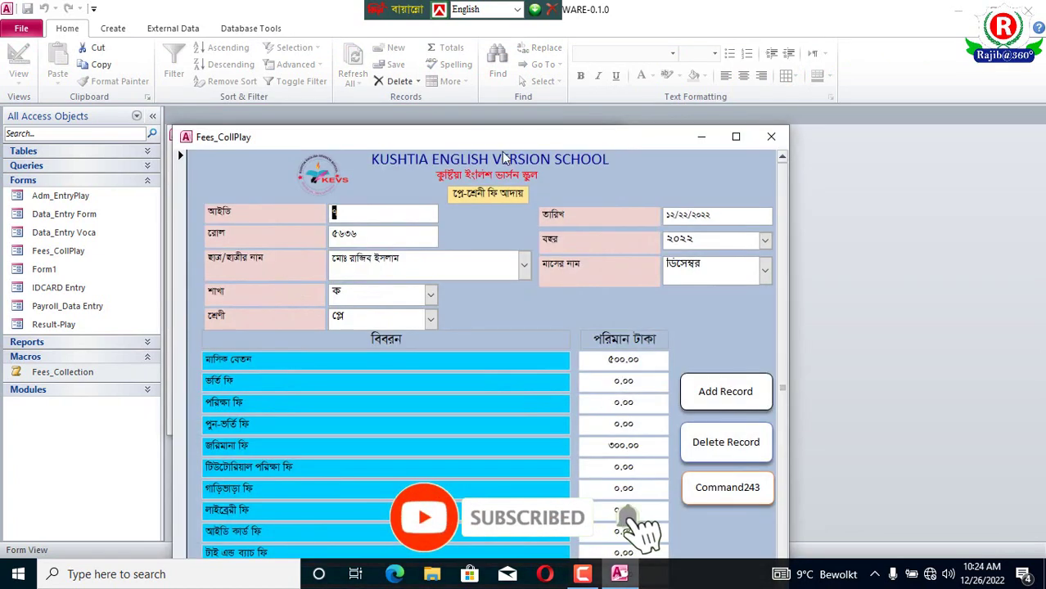
{"action": "left_click_drag", "start_coordinate": [523, 146], "coordinate": [550, 44]}
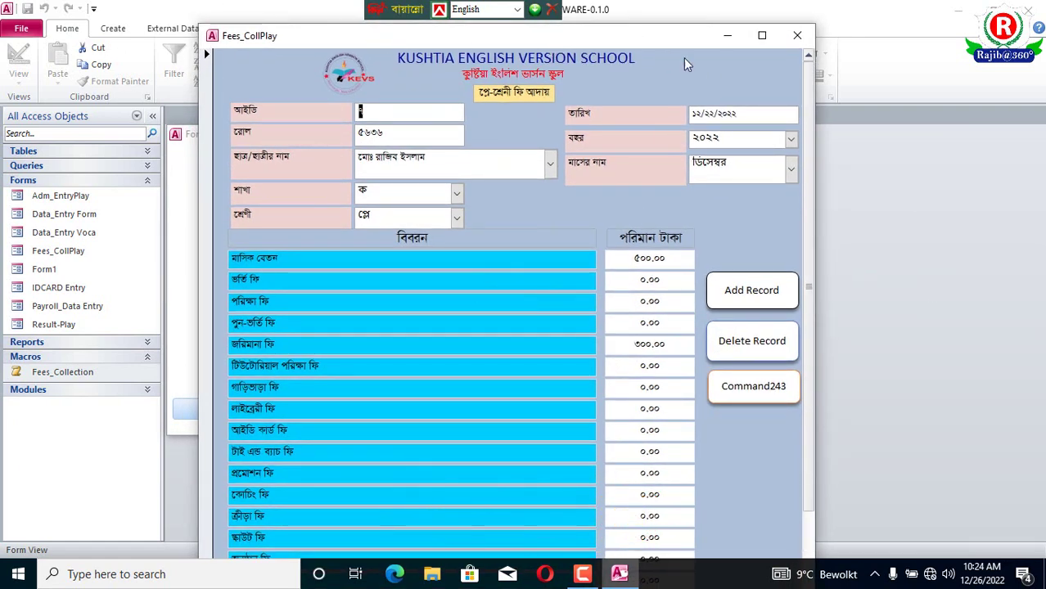
{"action": "left_click", "coordinate": [798, 36]}
Reopen Fees_CollPlay from the graduation cap, maximize it to review its fee rows, close it, and repeat the opening test.
{"action": "right_click", "coordinate": [363, 263]}
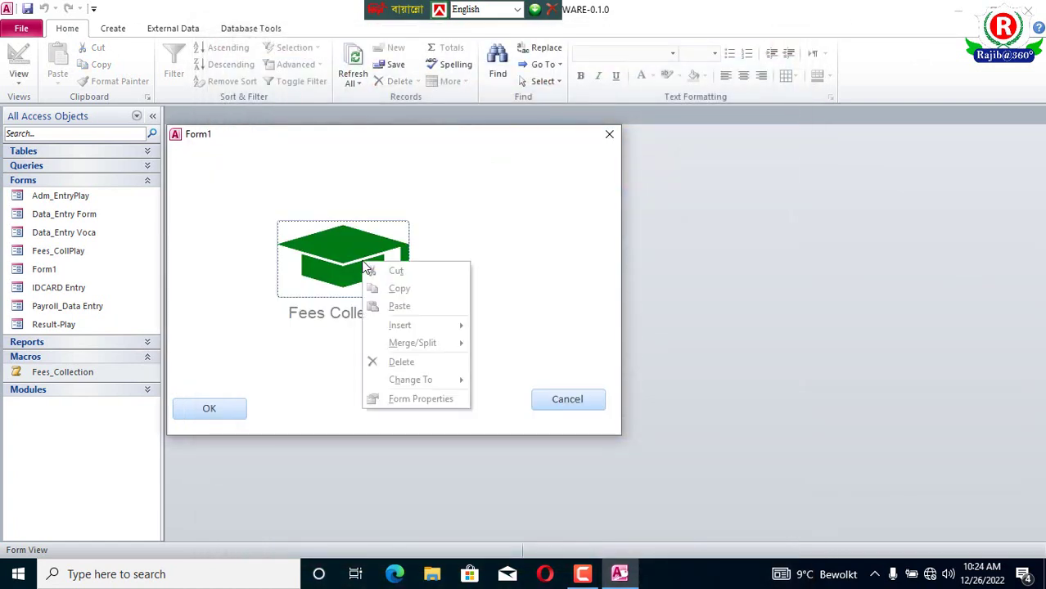
{"action": "left_click", "coordinate": [331, 247]}
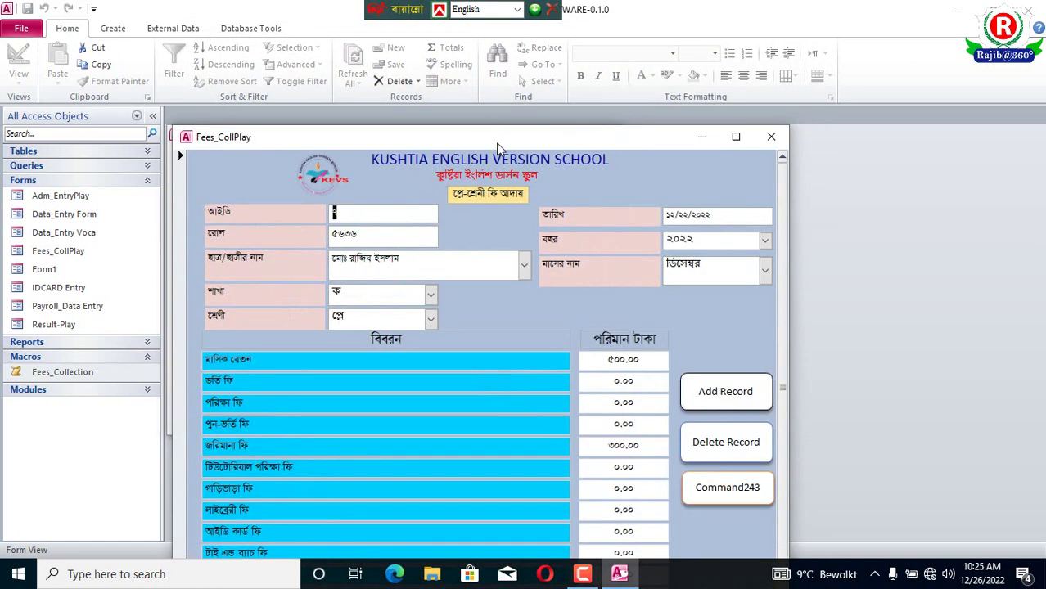
{"action": "left_click_drag", "start_coordinate": [501, 132], "coordinate": [524, 5]}
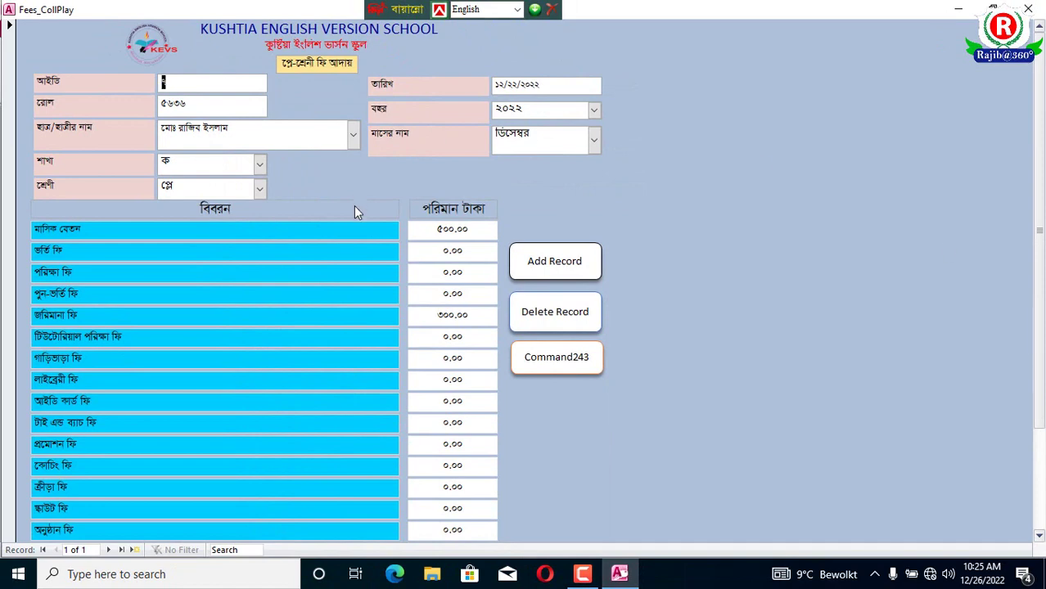
{"action": "scroll", "coordinate": [397, 227], "scroll_direction": "down", "scroll_amount": 3}
{"action": "scroll", "coordinate": [395, 228], "scroll_direction": "up", "scroll_amount": 3}
{"action": "left_click", "coordinate": [1028, 9]}
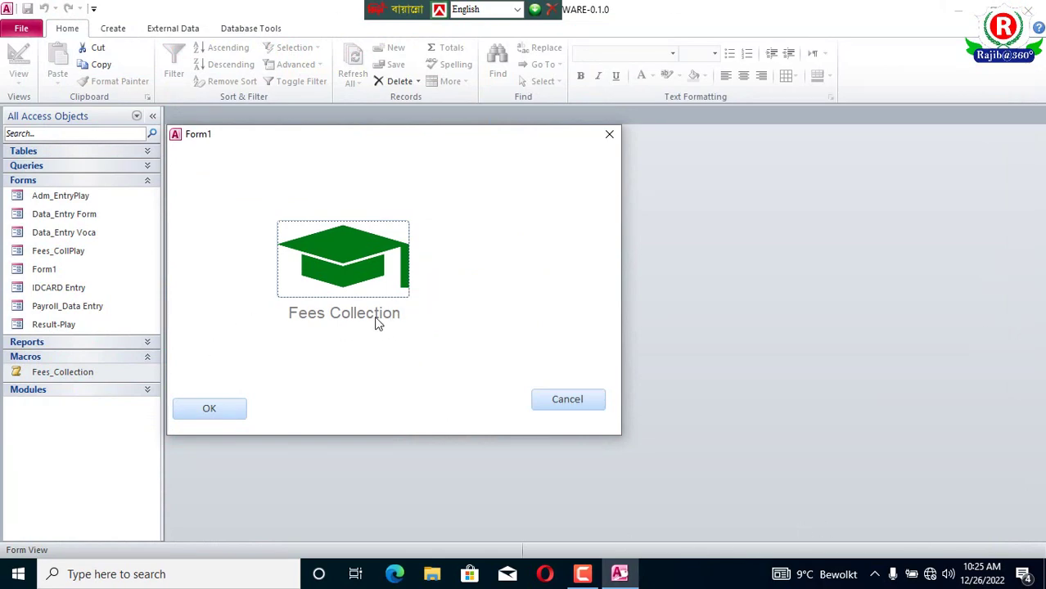
{"action": "left_click", "coordinate": [365, 250]}
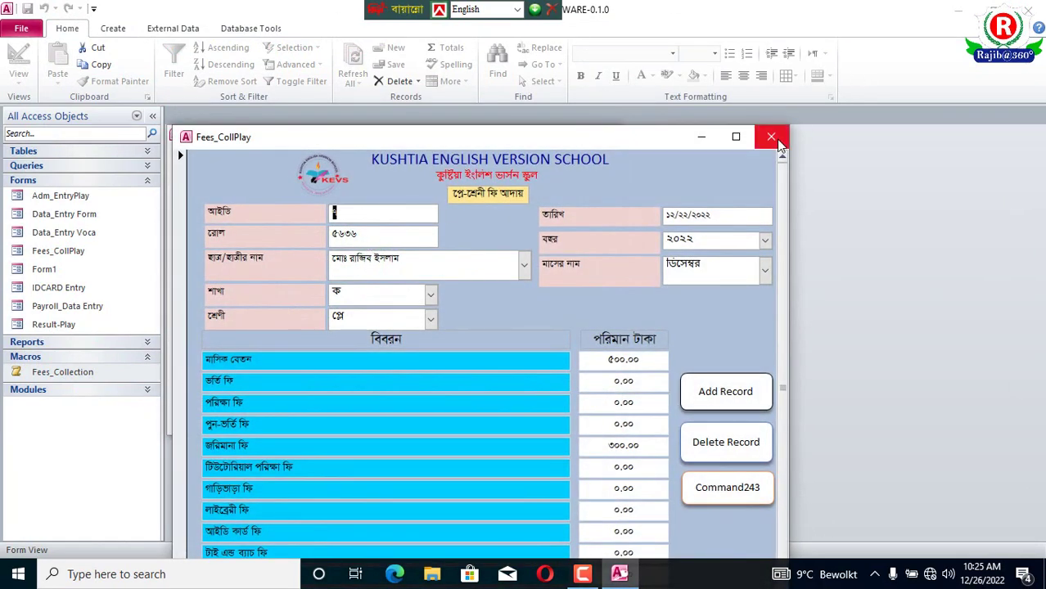
{"action": "left_click", "coordinate": [787, 133]}
Return Form1 to Design View and select its Detail section.
{"action": "right_click", "coordinate": [252, 170]}
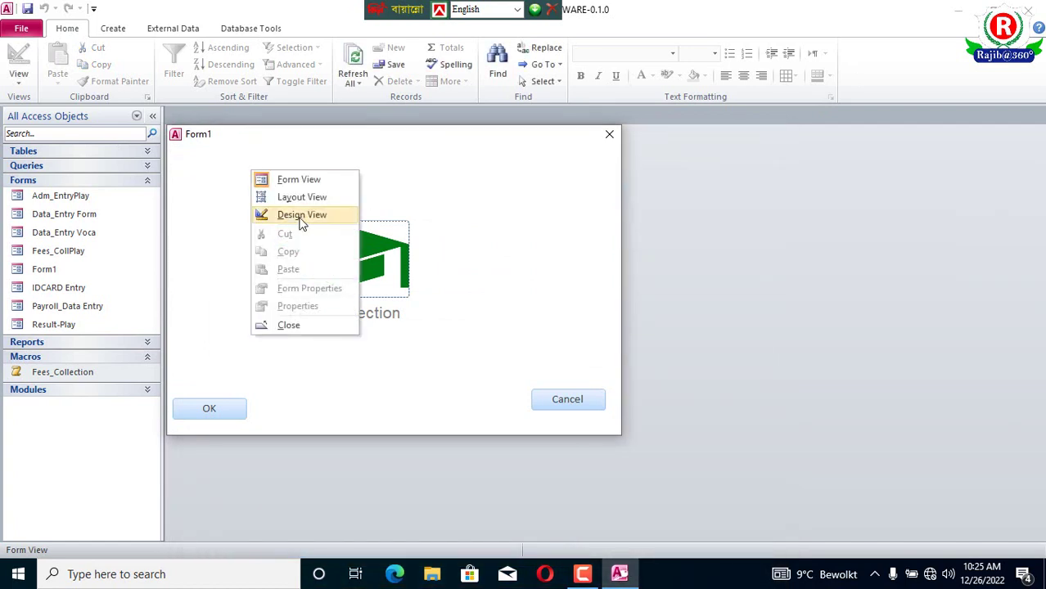
{"action": "left_click", "coordinate": [301, 216]}
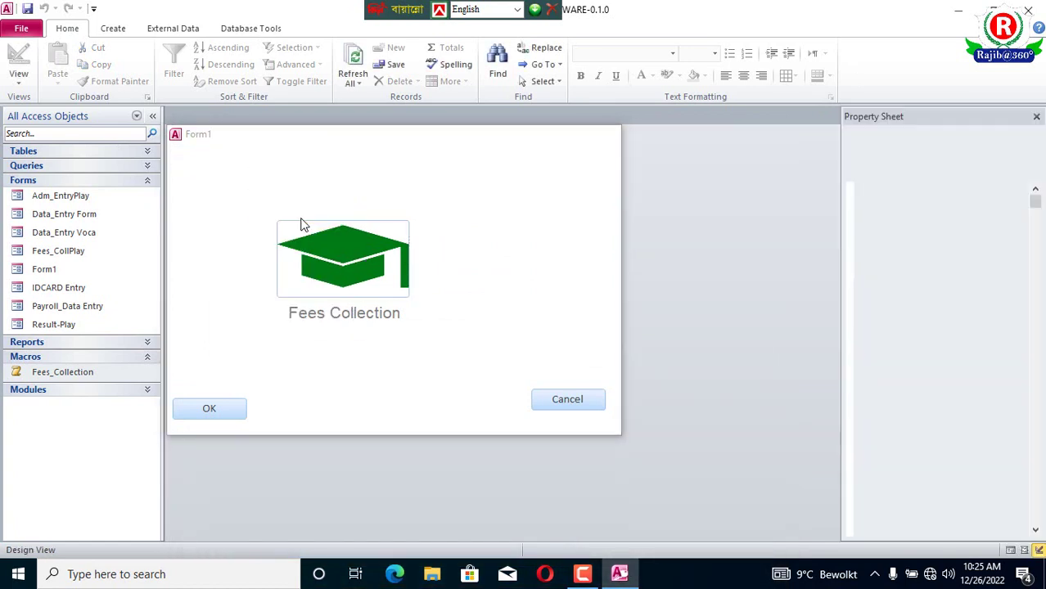
{"action": "left_click", "coordinate": [431, 209]}
Fill the Detail section's background with the standard blue #0072BC.
{"action": "right_click", "coordinate": [433, 211]}
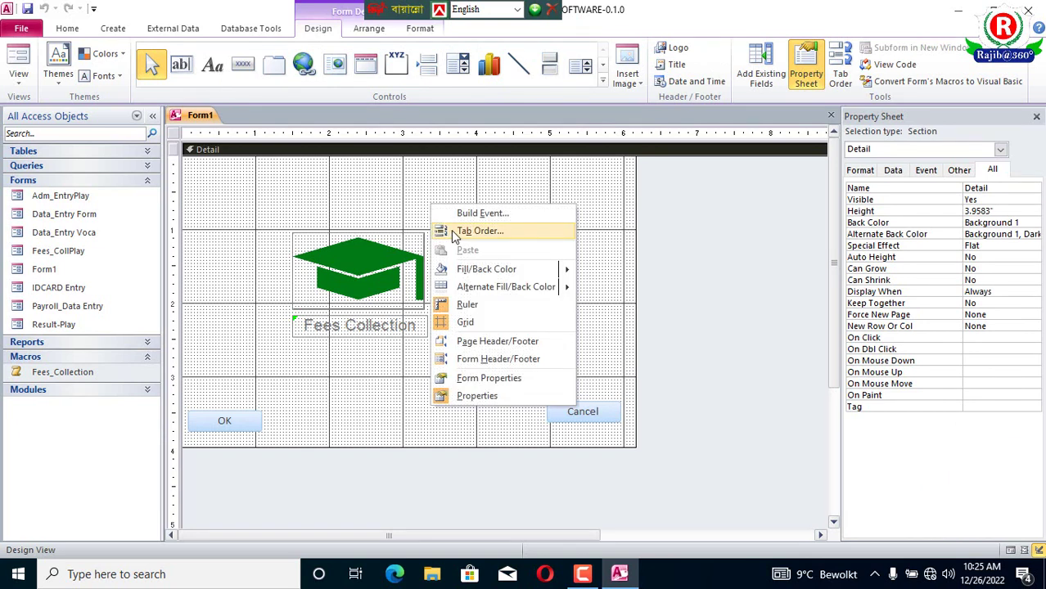
{"action": "mouse_move", "coordinate": [458, 268]}
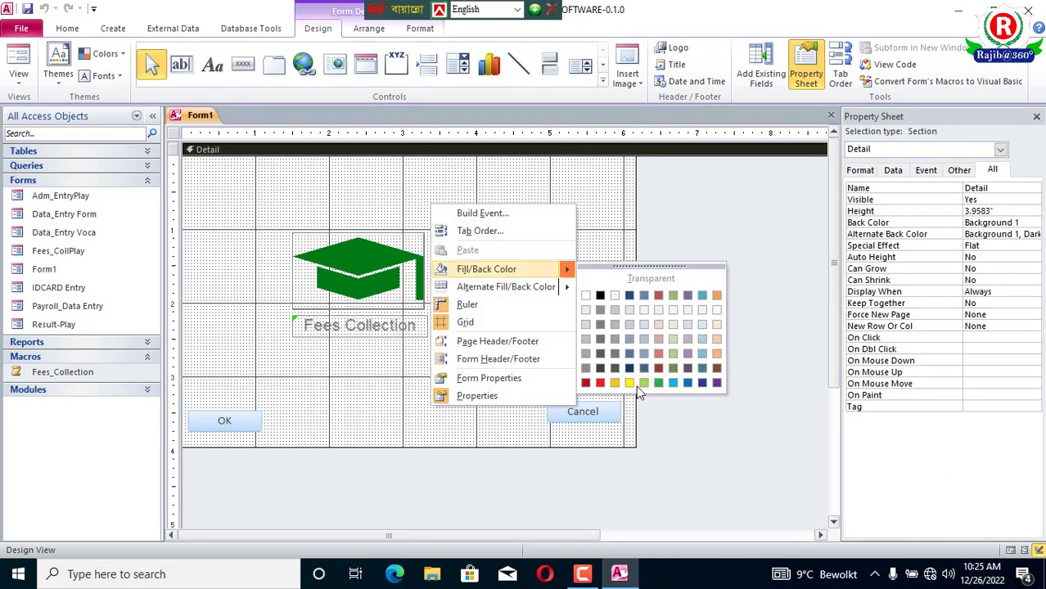
{"action": "left_click", "coordinate": [687, 383]}
Set the Detail section's background to the light aqua shade #D1EAF0.
{"action": "right_click", "coordinate": [522, 250]}
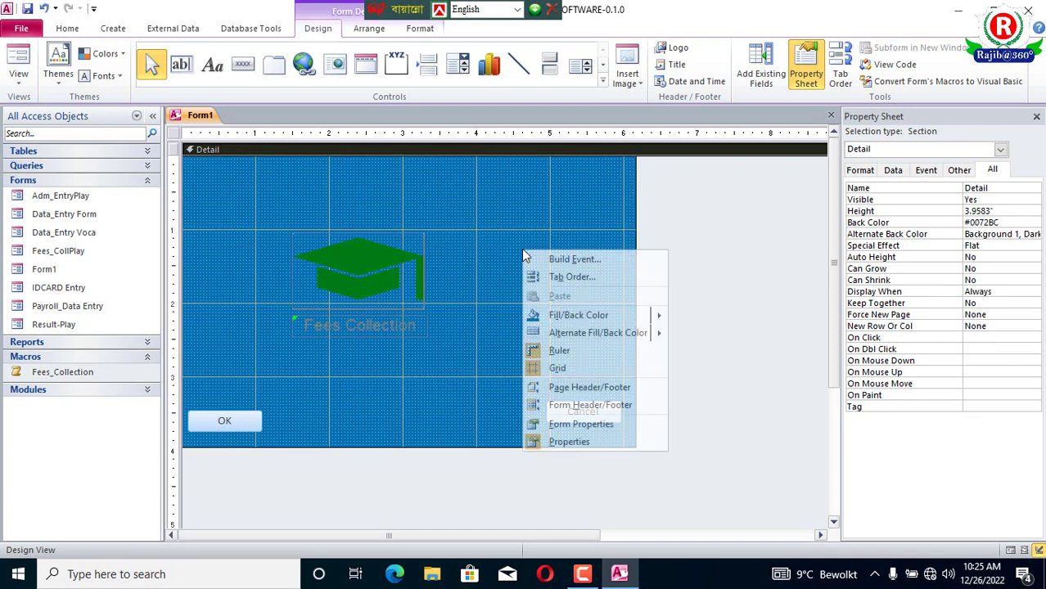
{"action": "mouse_move", "coordinate": [659, 342]}
{"action": "mouse_move", "coordinate": [658, 315]}
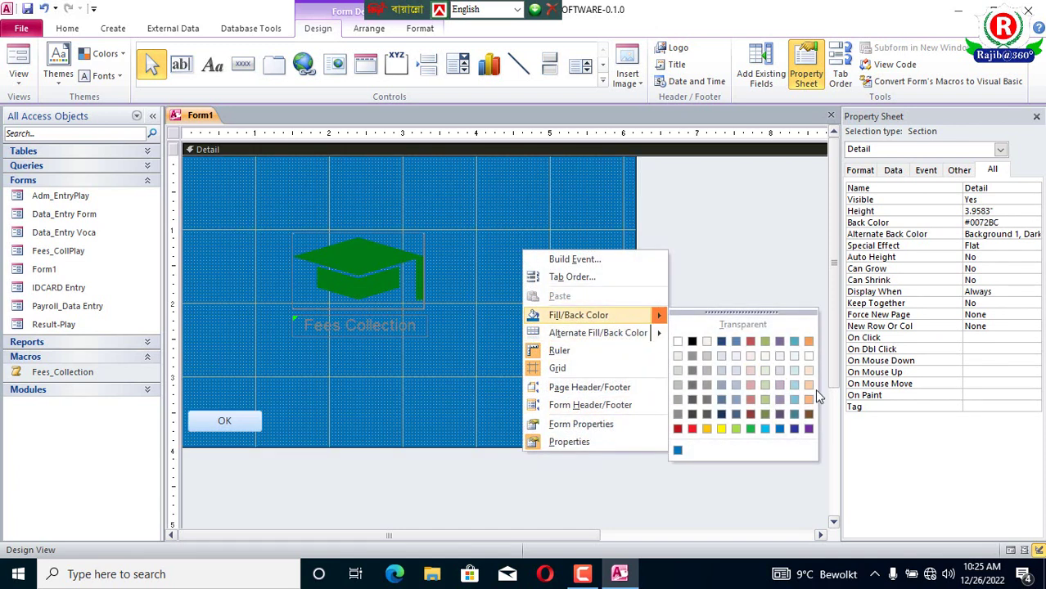
{"action": "left_click", "coordinate": [795, 376]}
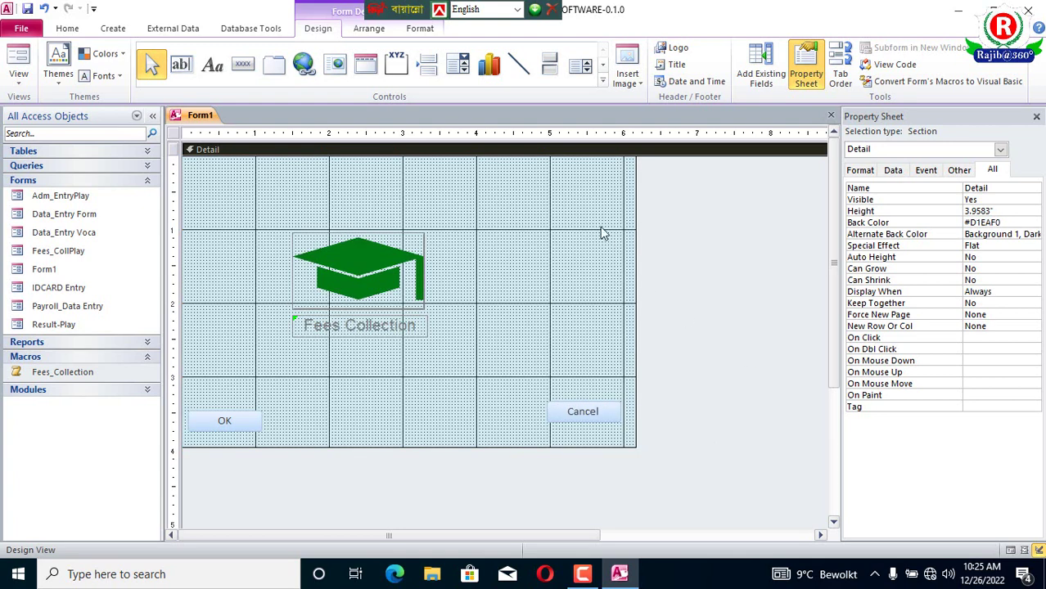
Preview the recolored Form1 in Form View and open Fees_CollPlay from the graduation cap, moving its window up the screen.
{"action": "right_click", "coordinate": [197, 120]}
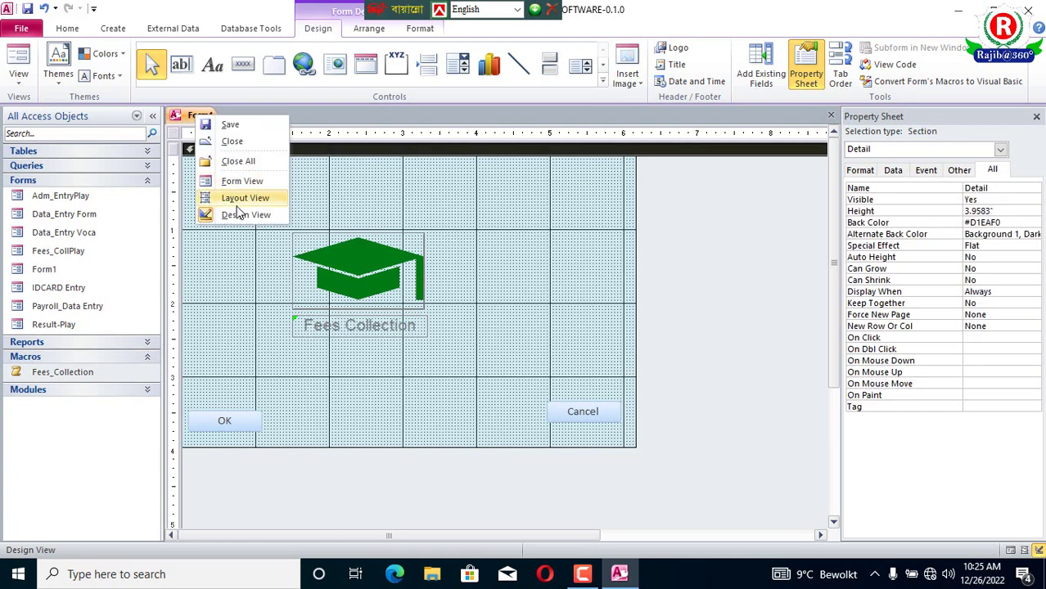
{"action": "left_click", "coordinate": [241, 182]}
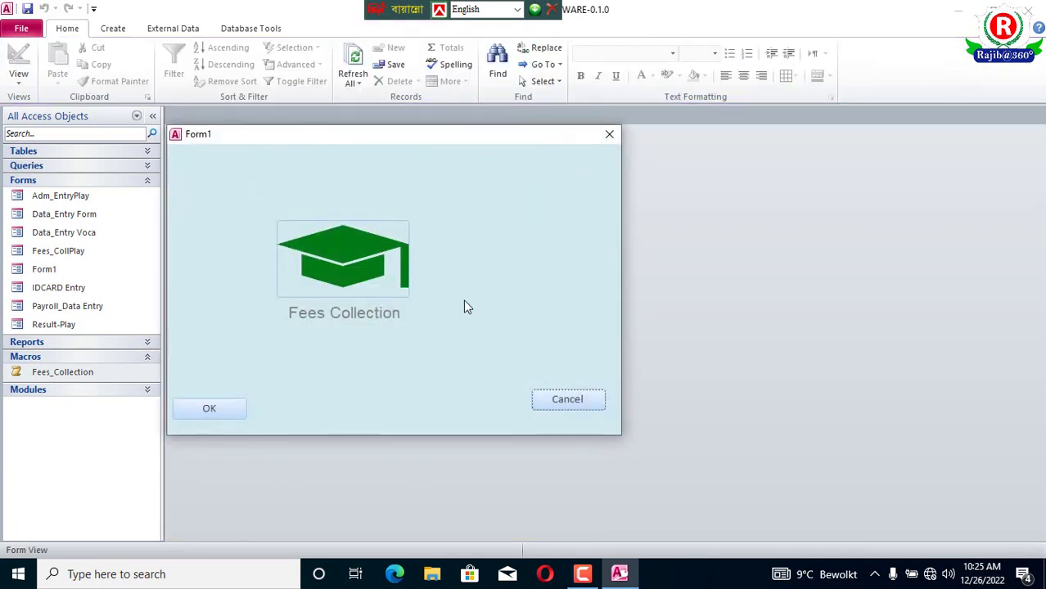
{"action": "left_click", "coordinate": [344, 262]}
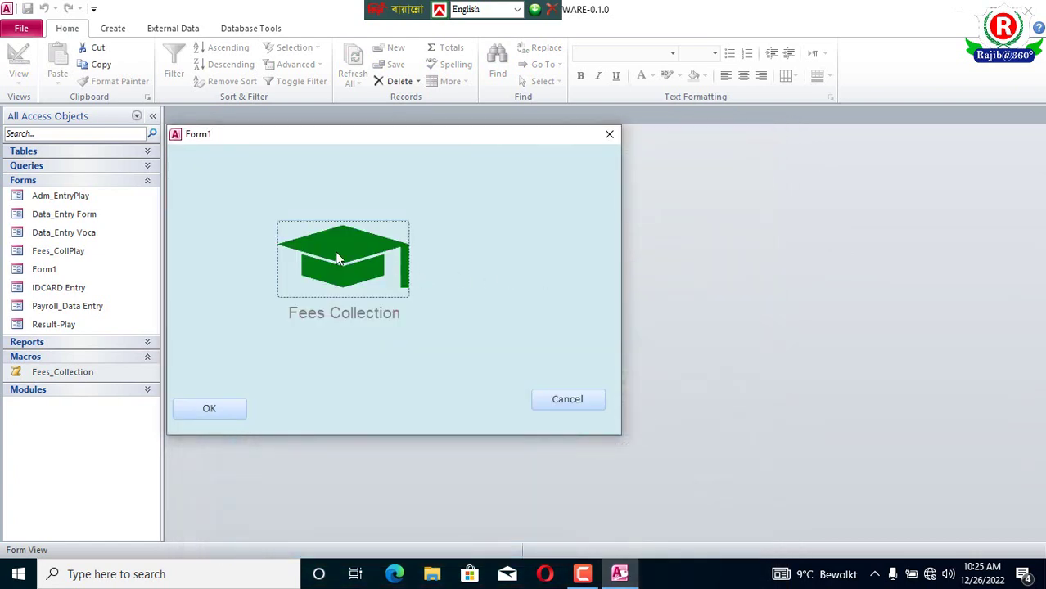
{"action": "left_click", "coordinate": [335, 251]}
{"action": "left_click_drag", "start_coordinate": [621, 144], "coordinate": [633, 11]}
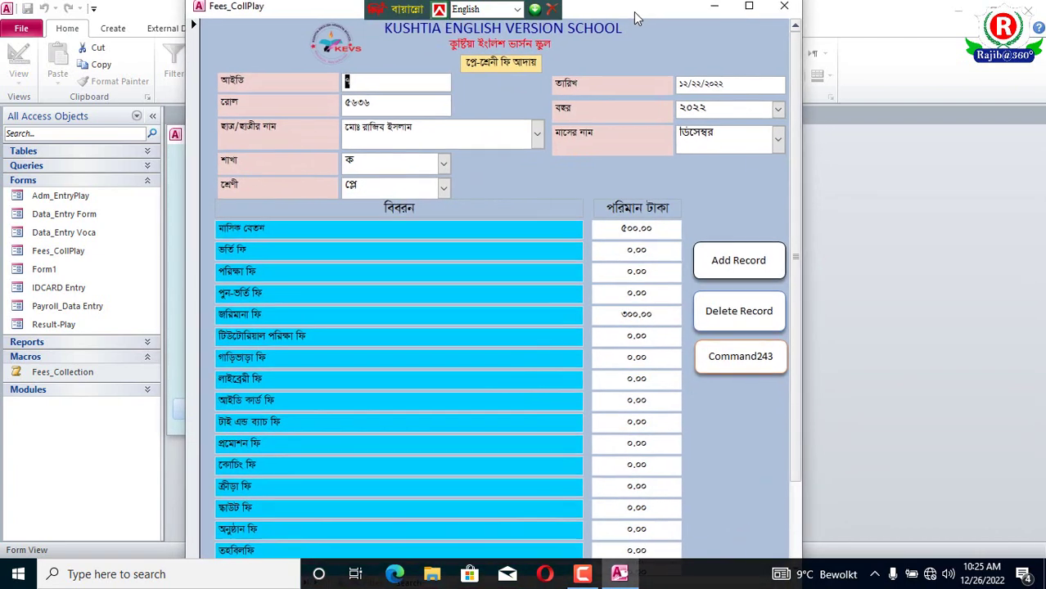